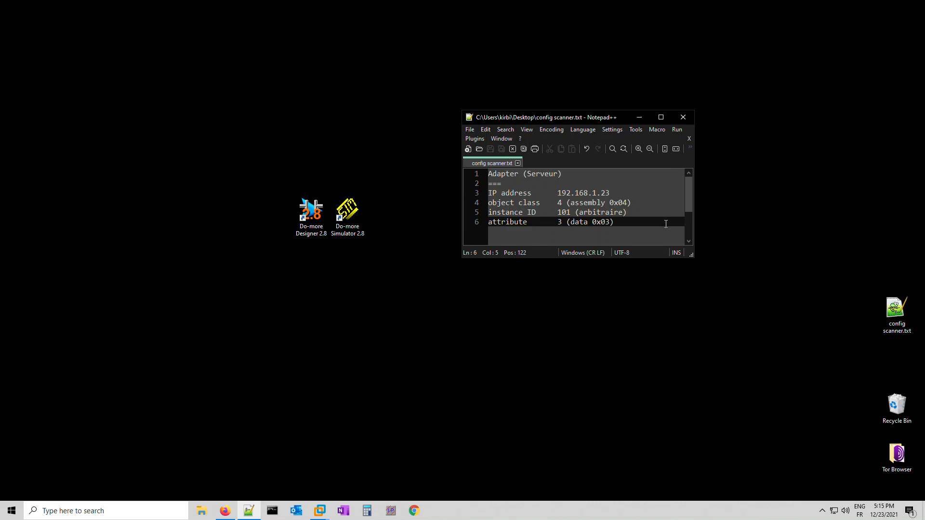
Launch Do-more Simulator 2.8, move its window aside, and set the PLC mode switch to TERM
click(358, 230)
double_click(358, 230)
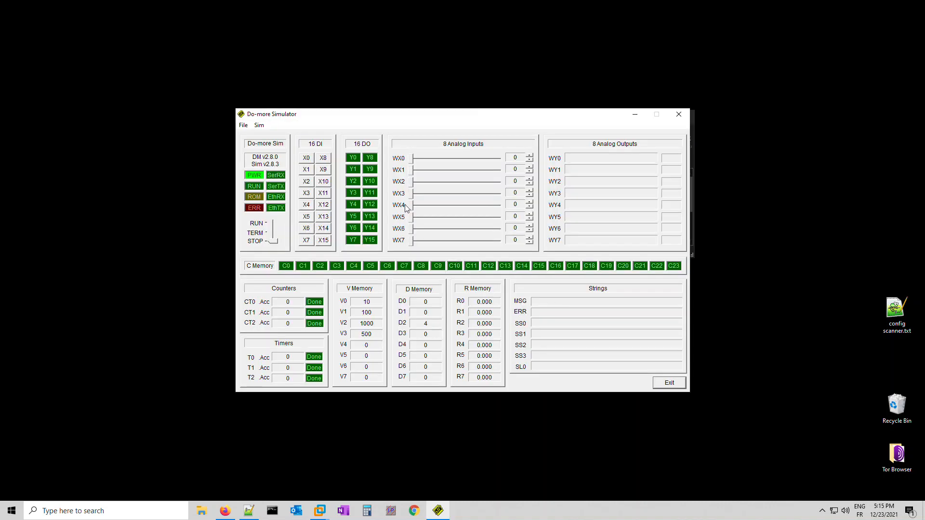
drag(496, 124, 603, 114)
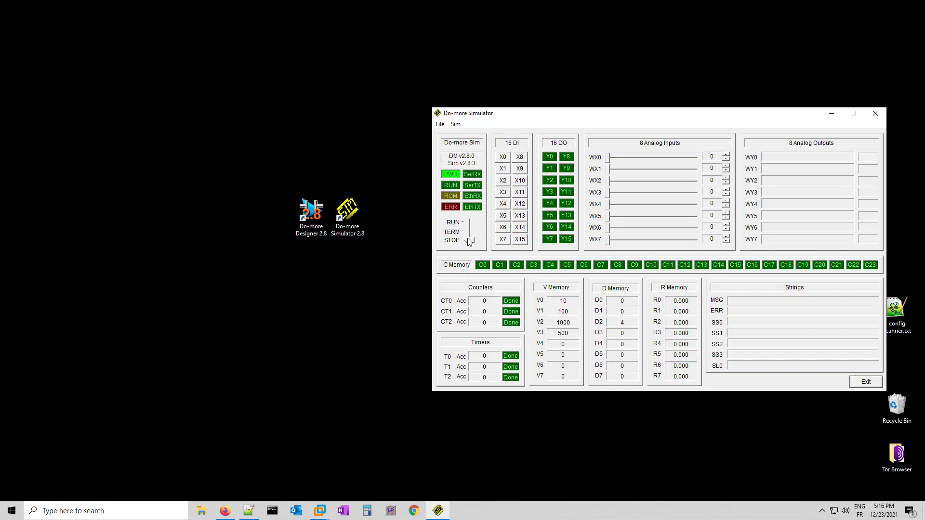
drag(467, 238, 468, 231)
Launch Do-more Designer 2.8 and dismiss the tip of the day
click(312, 221)
double_click(311, 221)
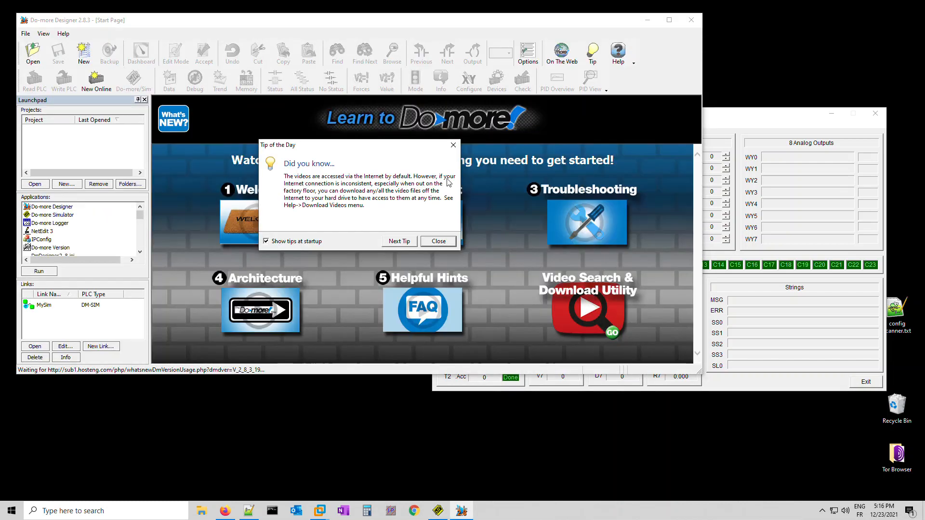
click(456, 145)
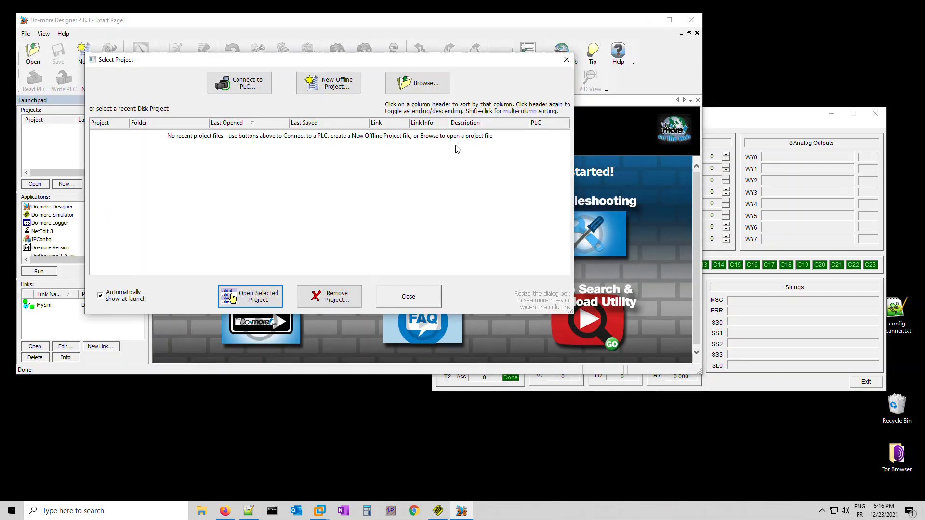
Create a new offline project named serveur_demo for the Do-more Simulator hardware class
click(335, 90)
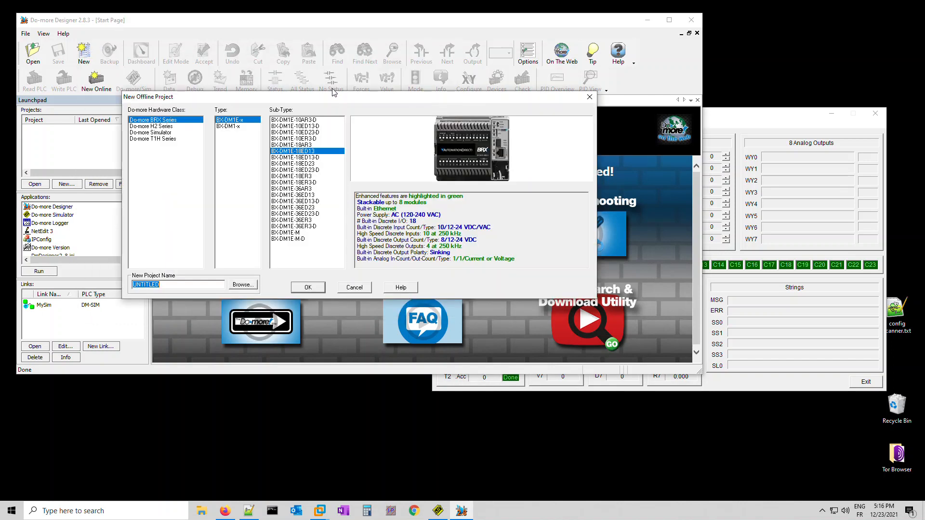
click(174, 133)
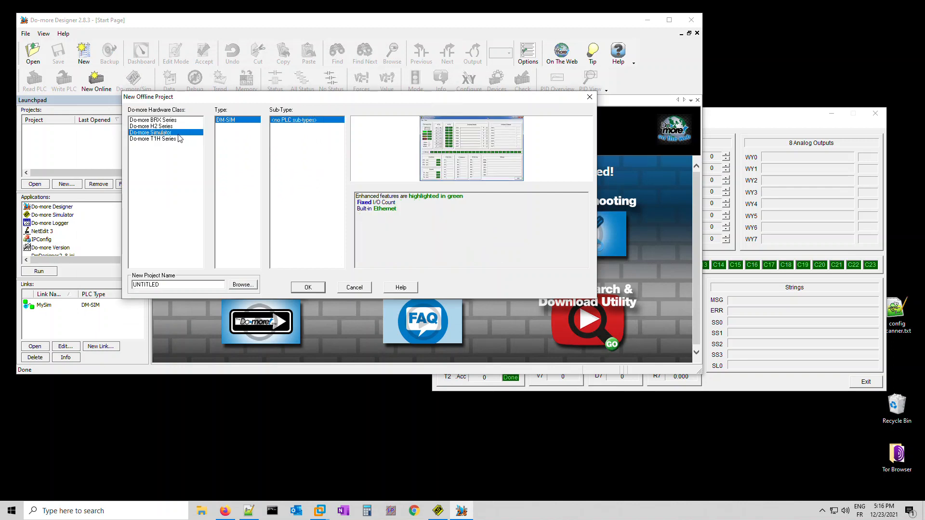
double_click(172, 284)
text(serveur_demo)
click(301, 287)
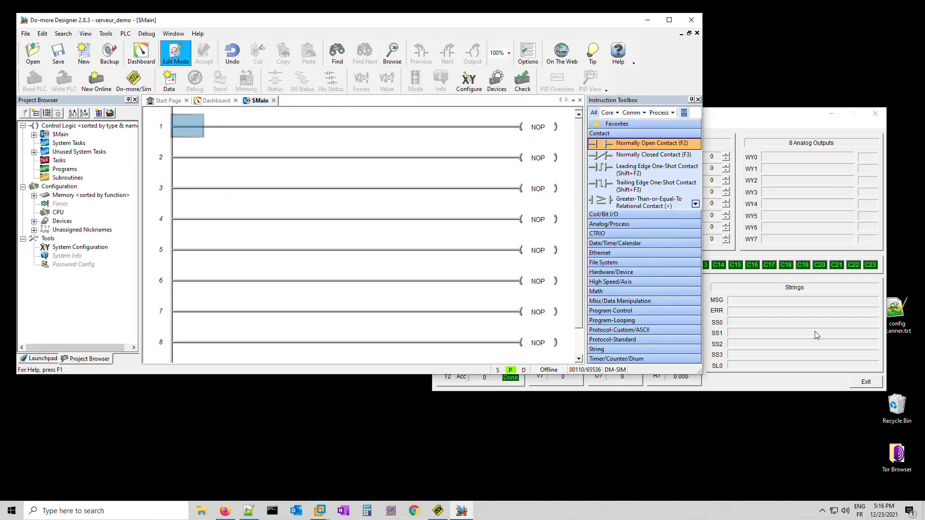
Maximize Do-more Designer and connect to the MySim simulator, going online with the disk project despite the memory incompatibility
click(742, 123)
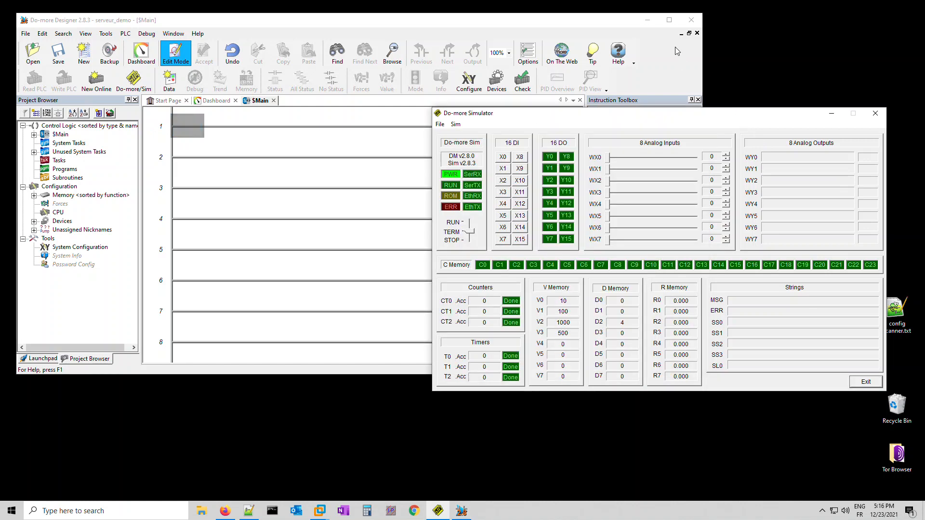
click(669, 20)
click(108, 18)
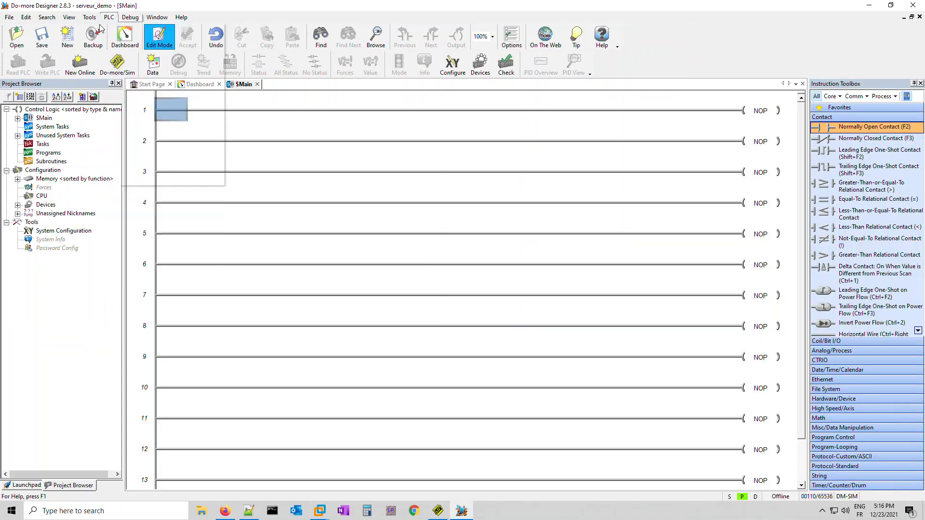
click(130, 28)
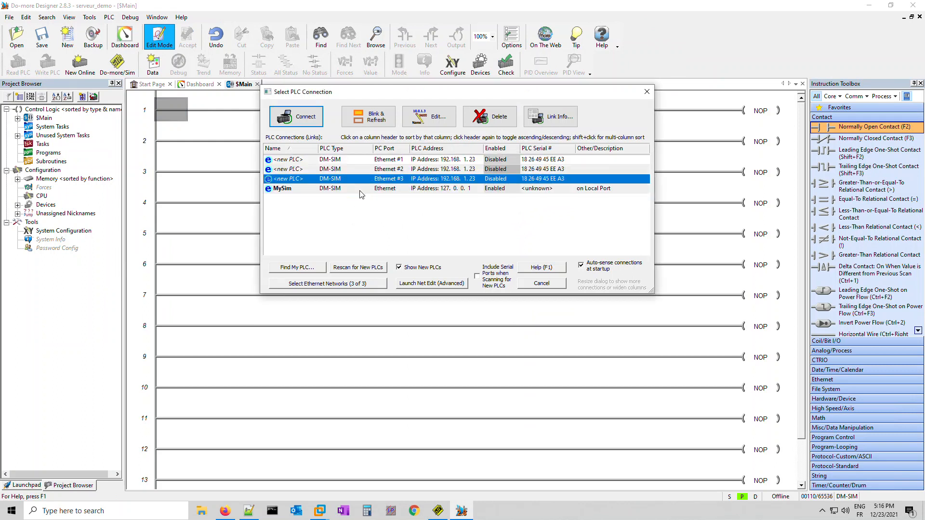
click(313, 125)
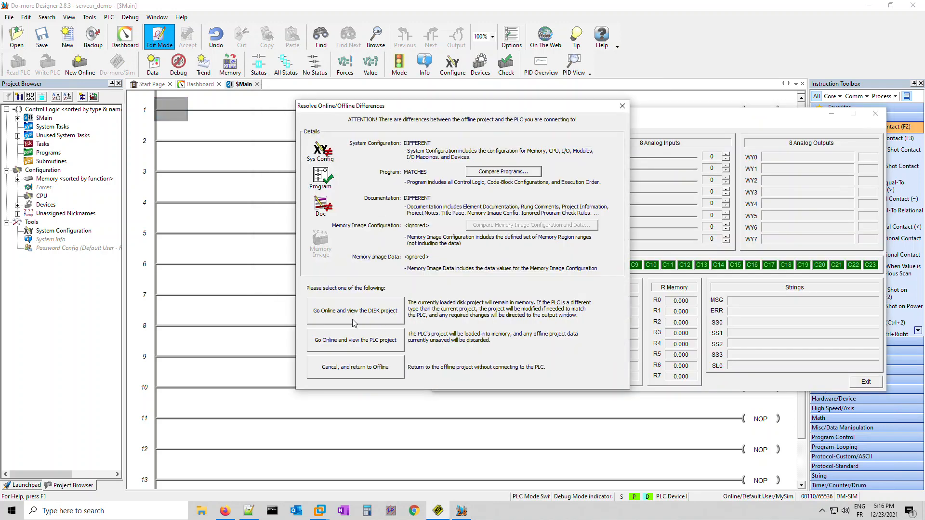
click(354, 319)
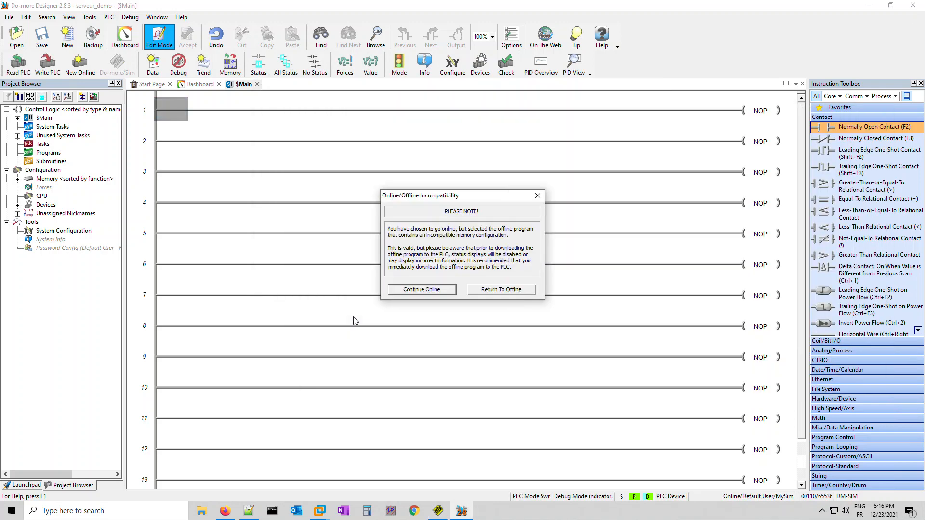
click(417, 290)
click(518, 311)
click(524, 312)
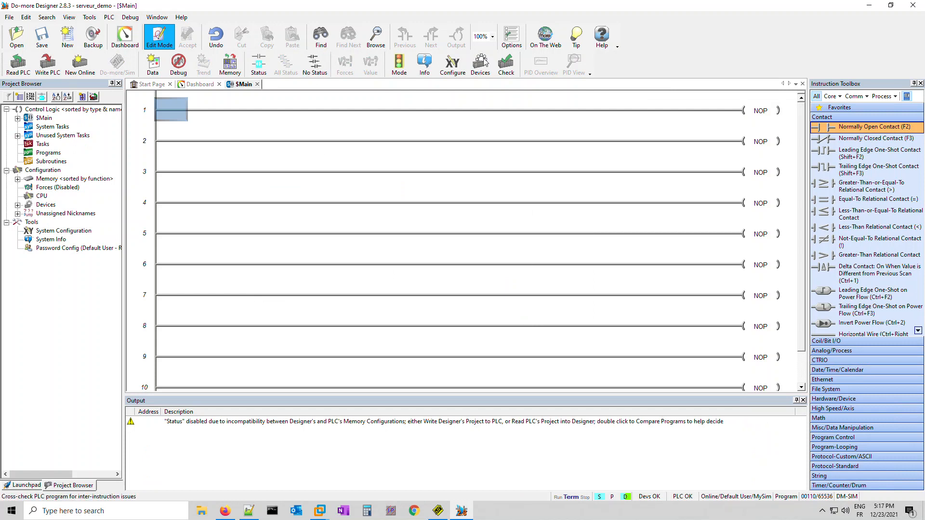
Open the system configuration and place the config scanner.txt notes from Notepad++ beside it
click(453, 68)
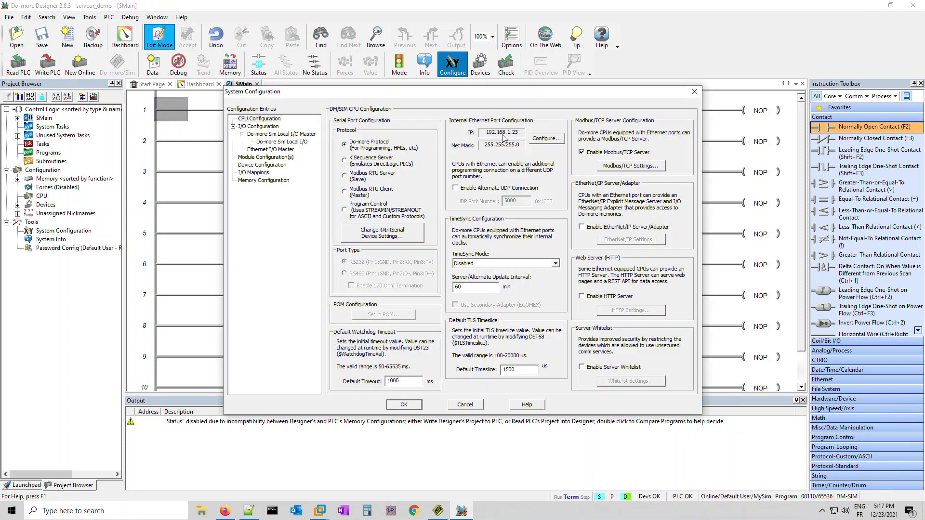
click(249, 510)
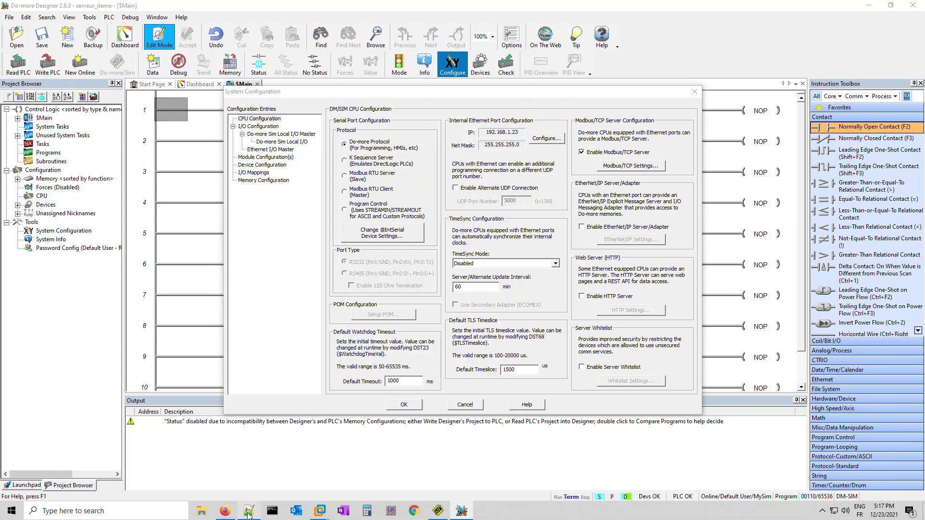
drag(524, 120, 643, 245)
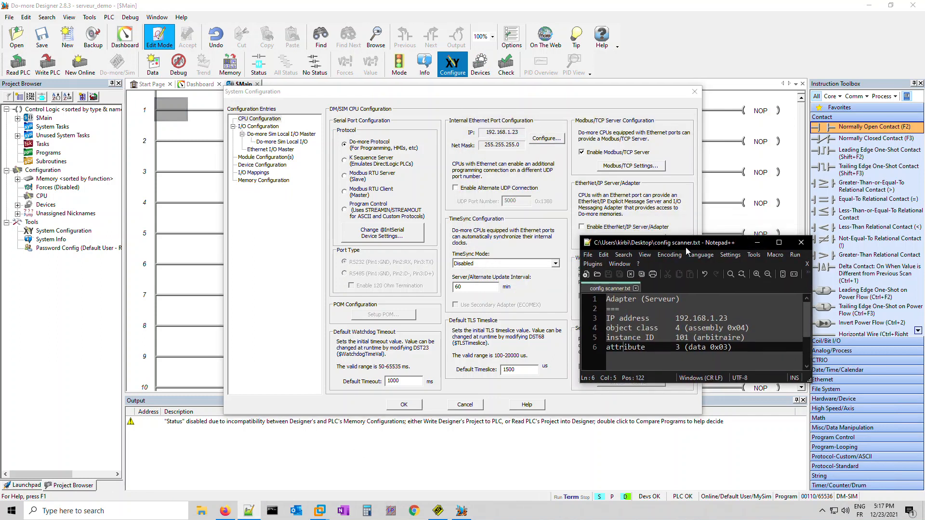
drag(679, 243, 791, 207)
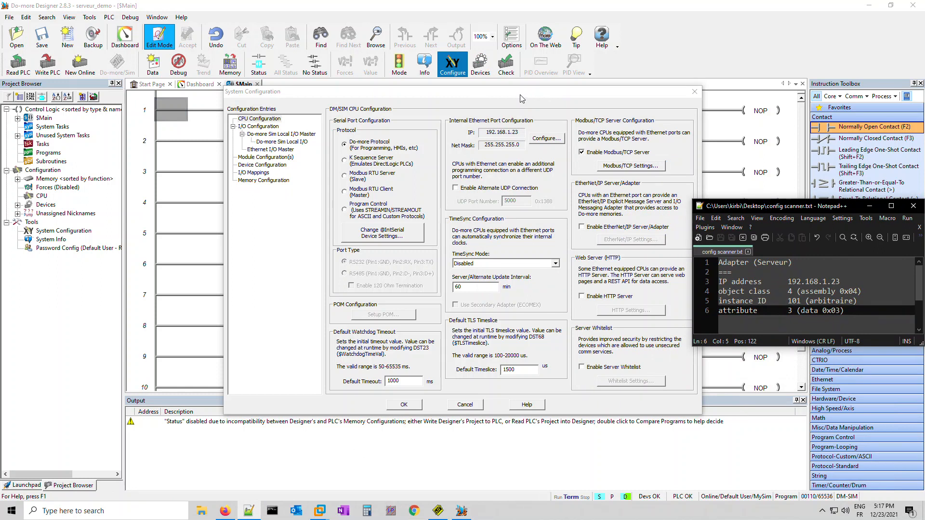
drag(523, 97, 396, 97)
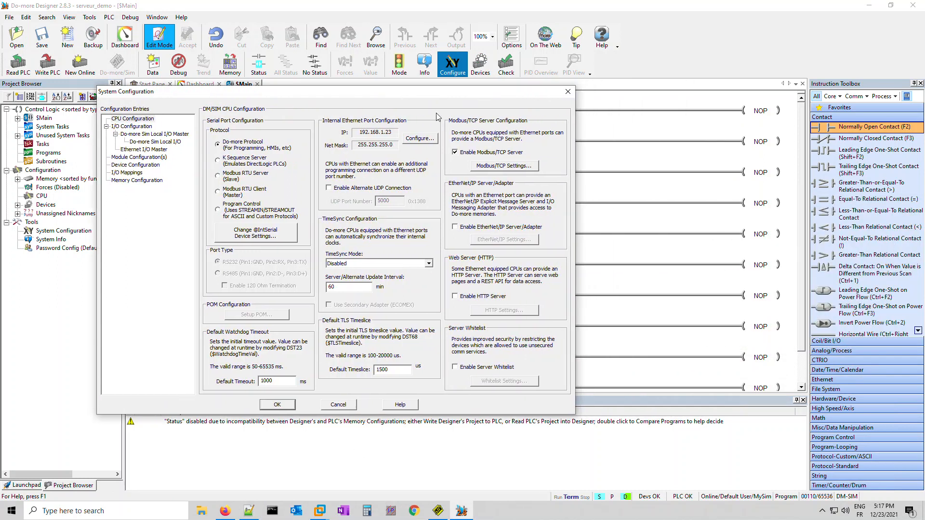
Enable the EtherNet/IP Server/Adapter, cancel the trial Block 1 settings, and accept the system configuration
click(481, 227)
click(496, 240)
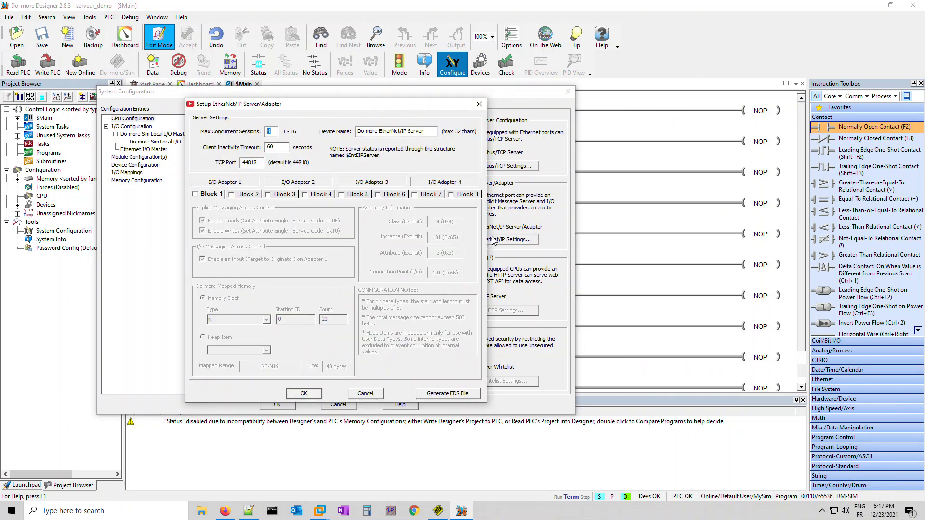
drag(260, 164, 234, 167)
click(195, 195)
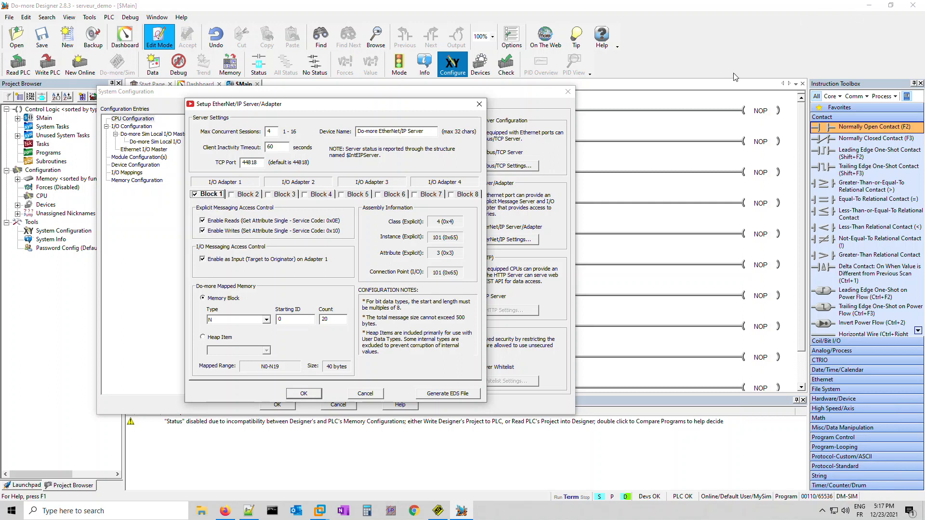
click(366, 394)
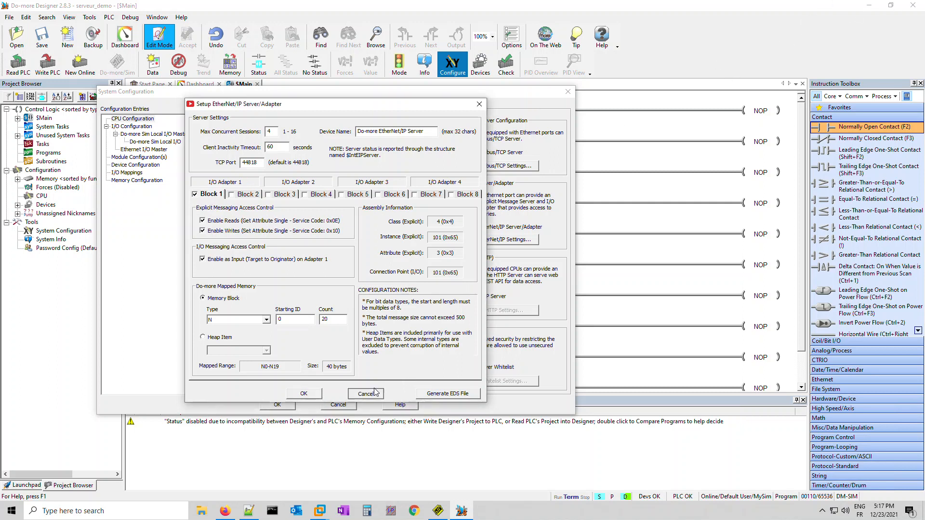
click(339, 406)
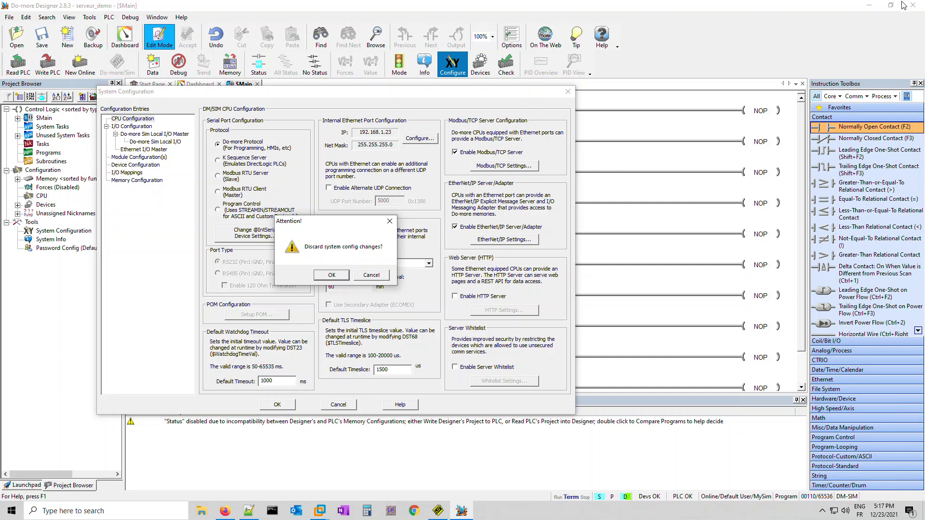
click(371, 275)
click(277, 405)
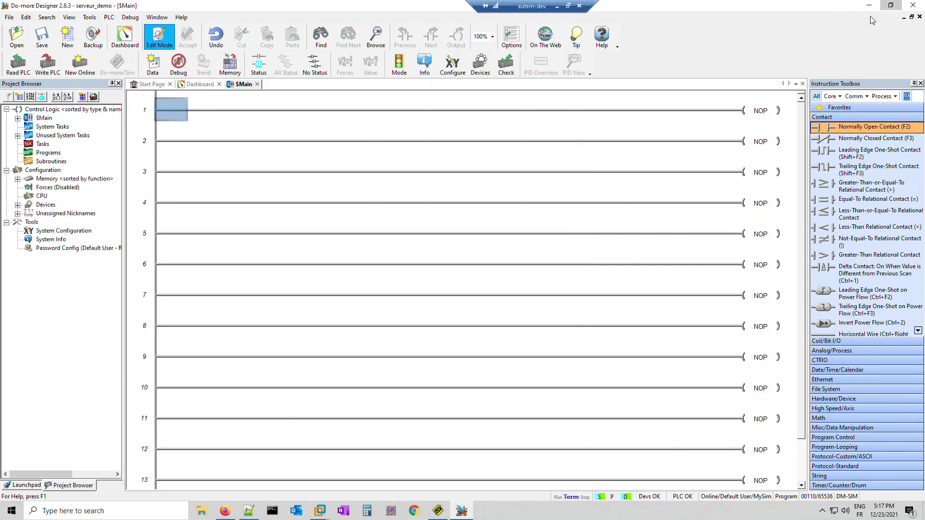
Restore the Designer window beside the notes, reopen the EtherNet/IP server settings, and enable Block 1
click(891, 5)
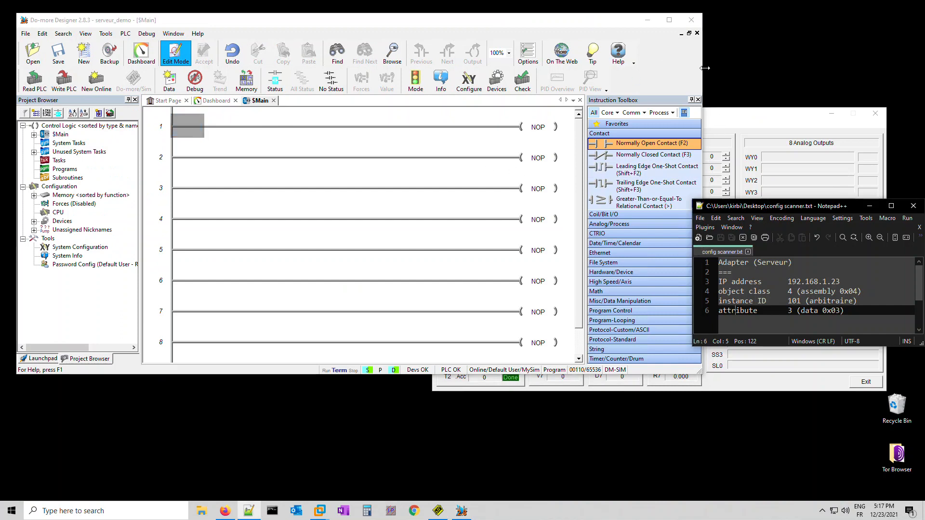
drag(701, 74, 690, 72)
click(469, 79)
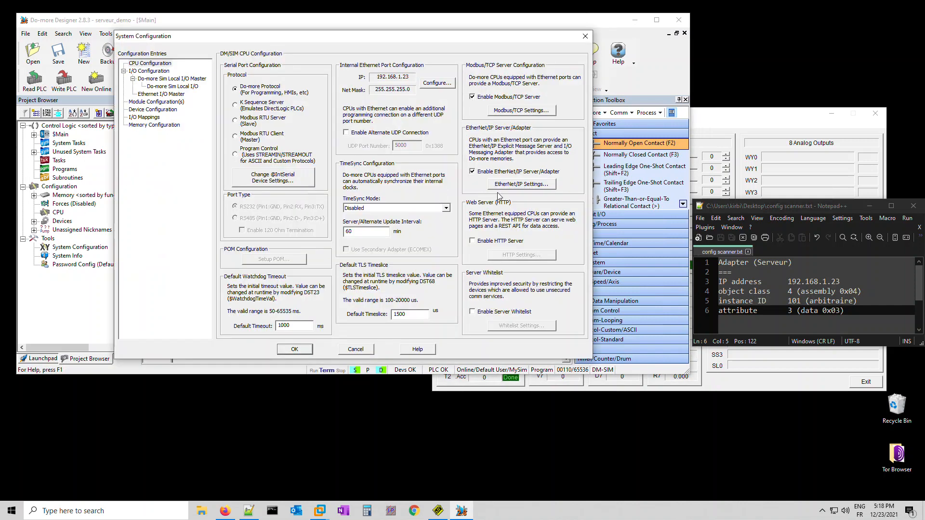
click(516, 186)
click(219, 140)
click(213, 141)
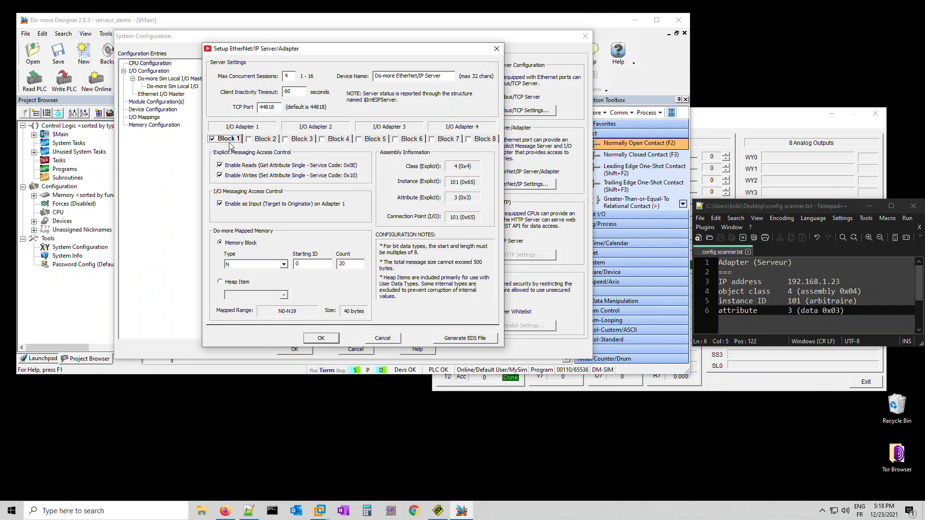
drag(242, 53, 162, 136)
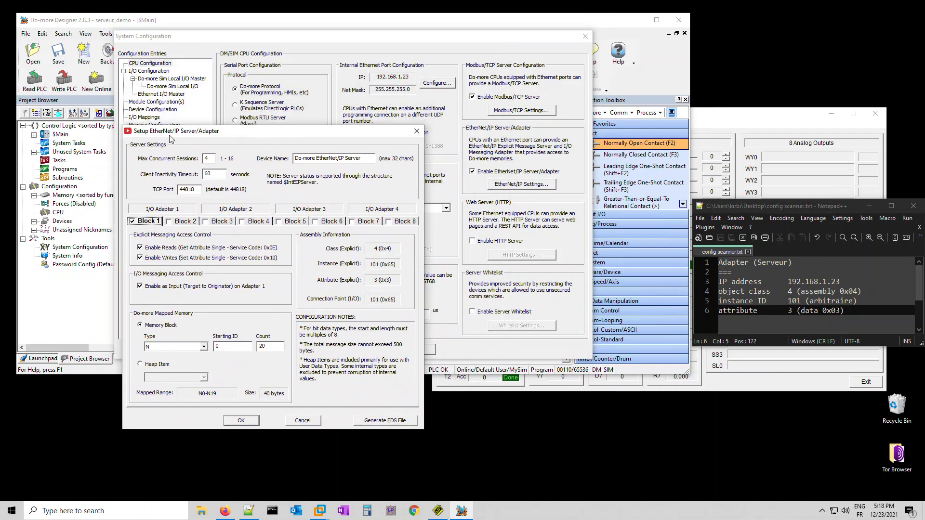
Insert a blank line after the IP address in config scanner.txt and save the file in Notepad++
drag(859, 291, 755, 292)
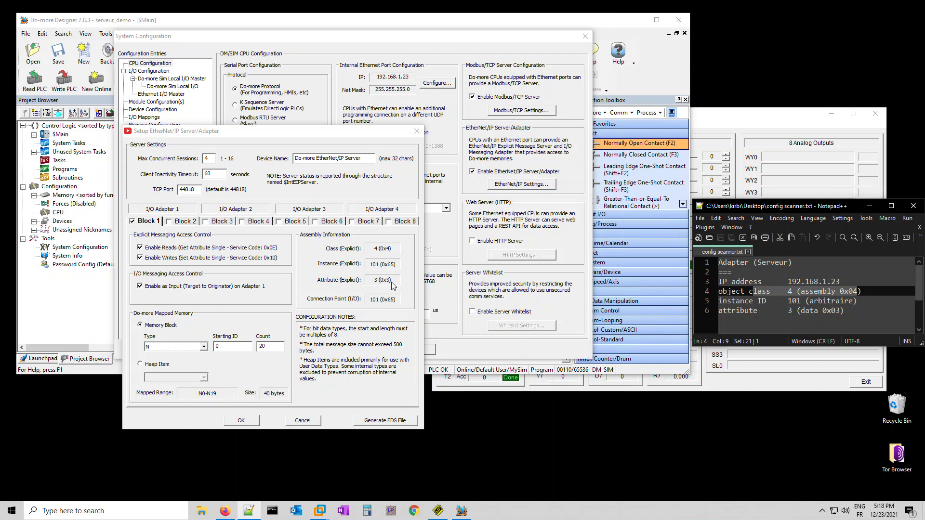
click(858, 279)
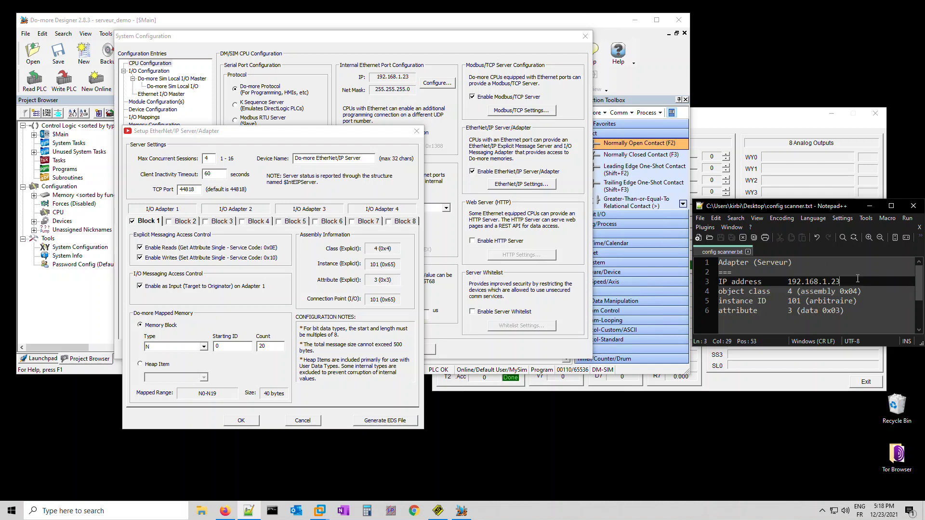
key(Return)
click(838, 261)
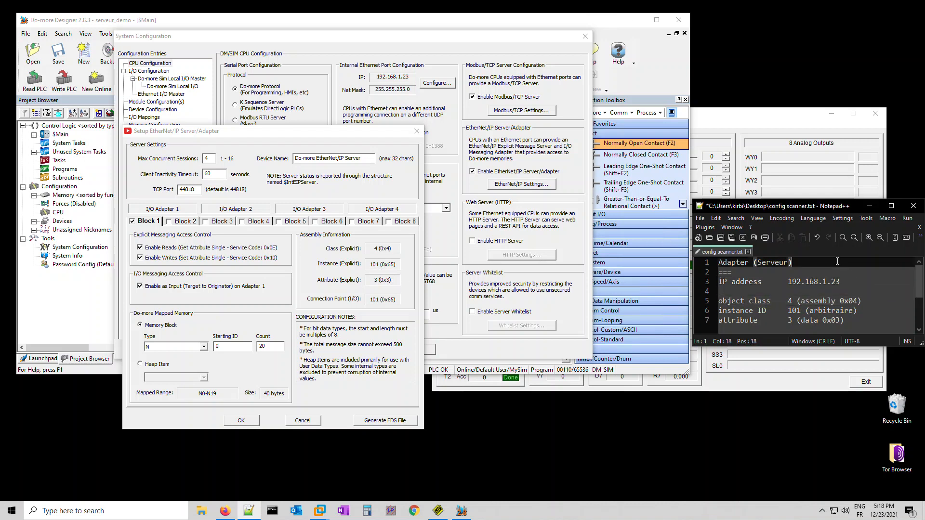
key(ctrl+s)
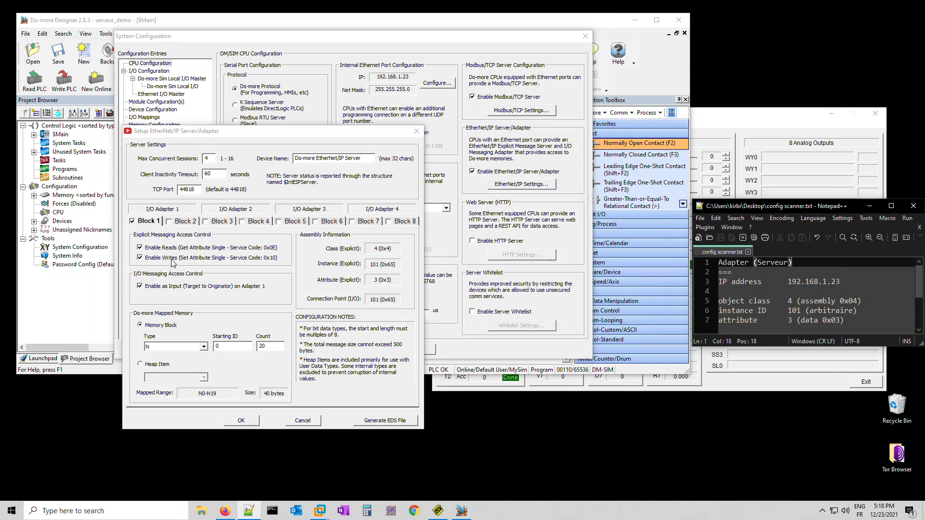
Map Block 1 to a V memory block with starting ID 10 and accept the EtherNet/IP settings
click(204, 346)
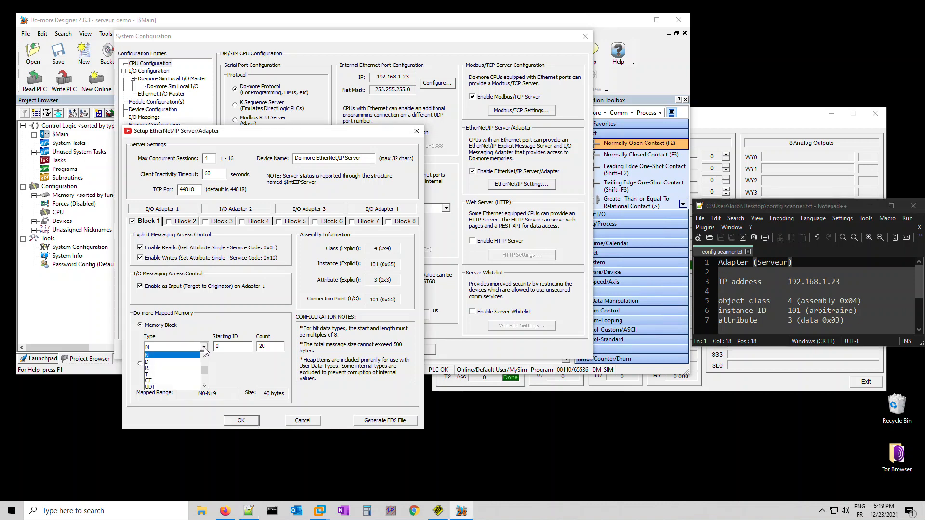
click(204, 358)
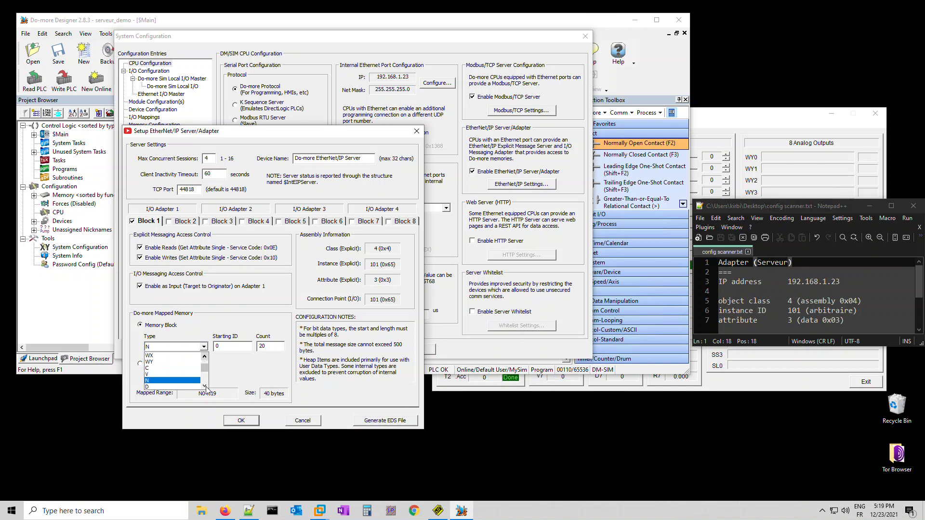
click(152, 375)
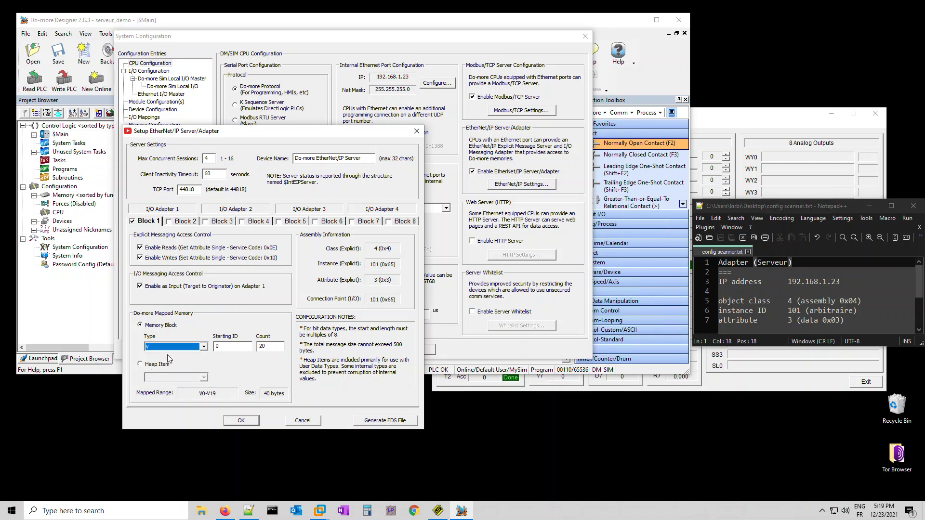
click(229, 347)
text(10)
click(239, 421)
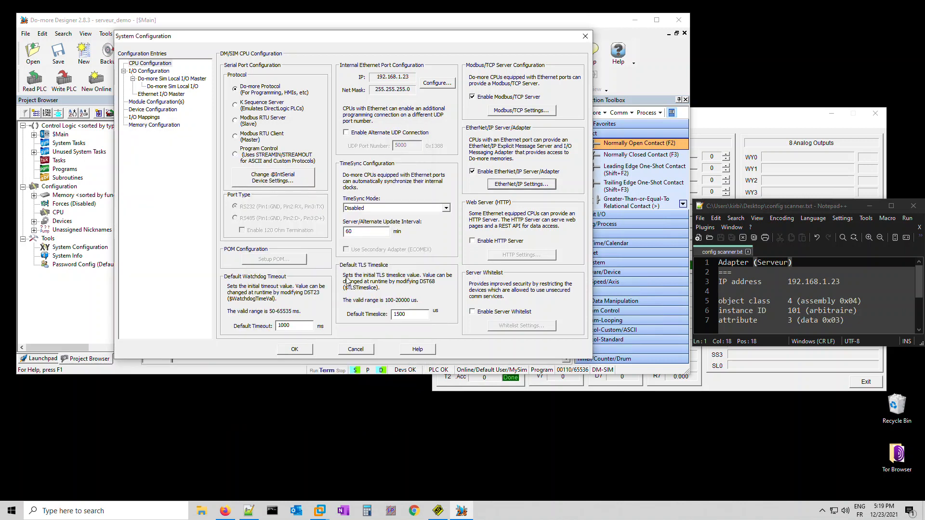
Accept the system configuration, run a program check on serveur_demo, and dismiss its result
click(301, 347)
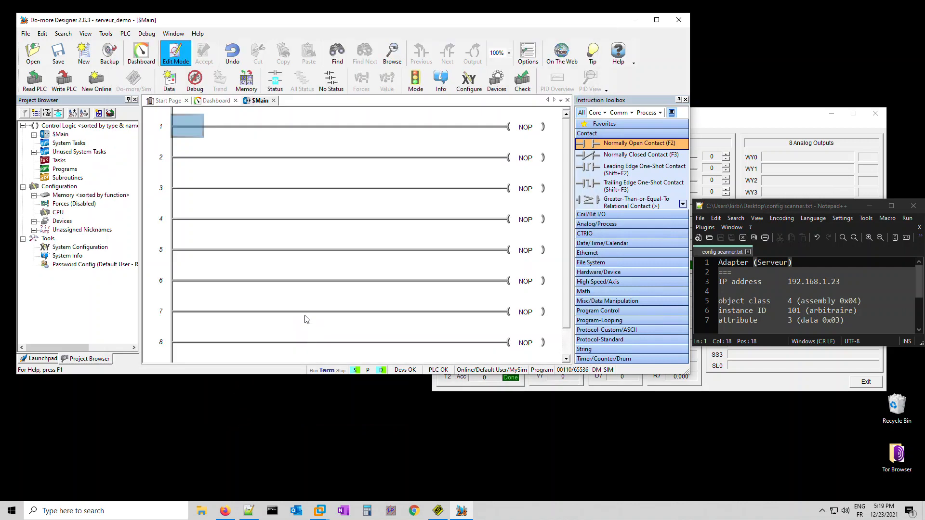
click(524, 86)
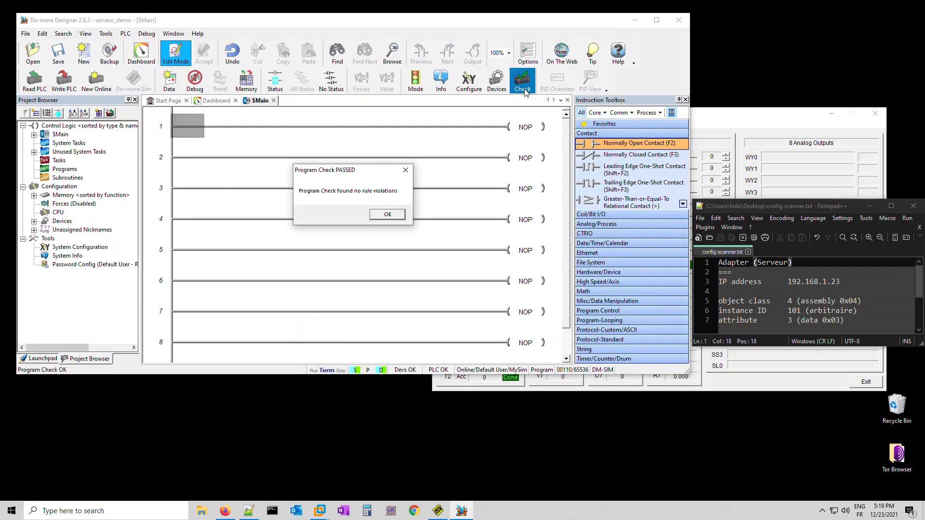
click(394, 218)
Download the serveur_demo project to the PLC in PROGRAM mode, minimize the notes, and turn all status on
click(67, 86)
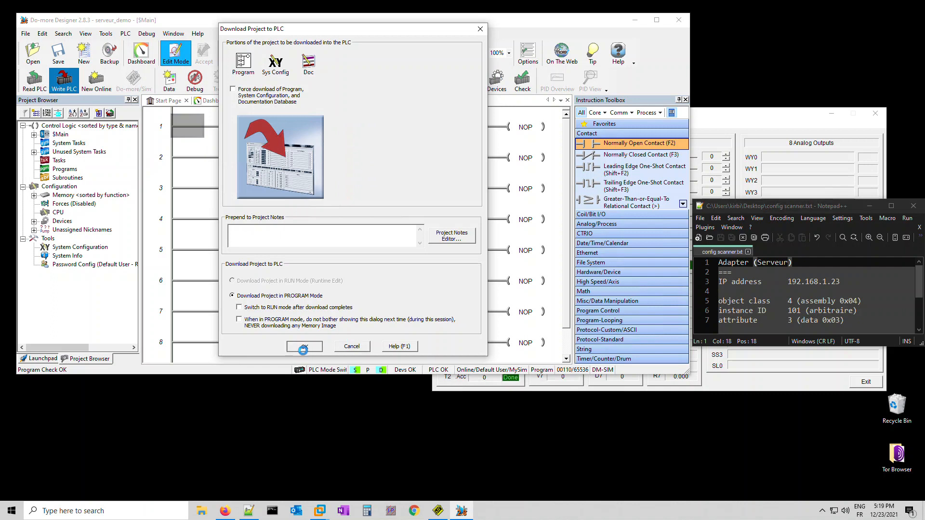
click(304, 346)
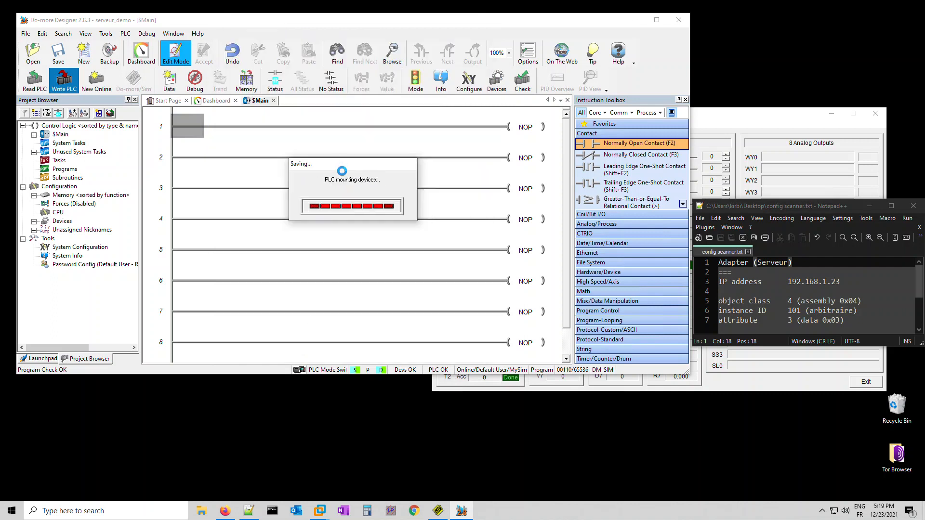
click(869, 206)
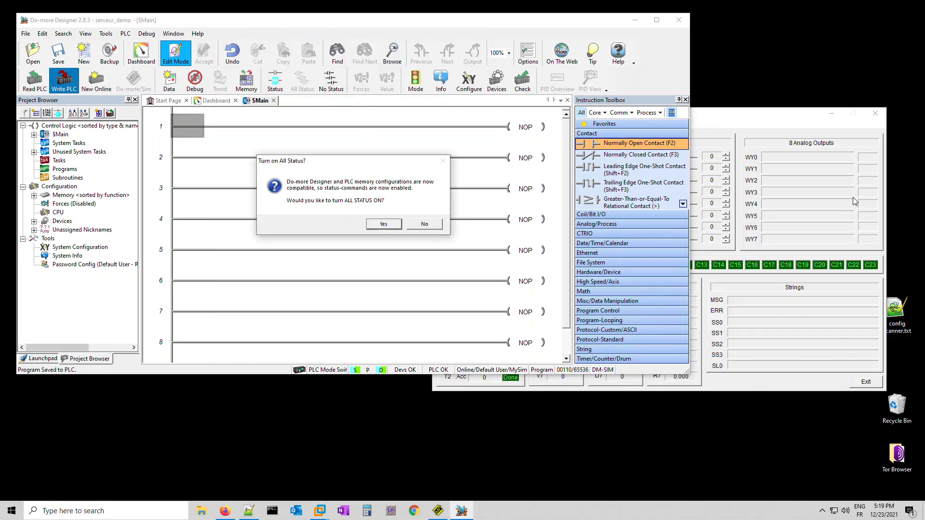
click(762, 127)
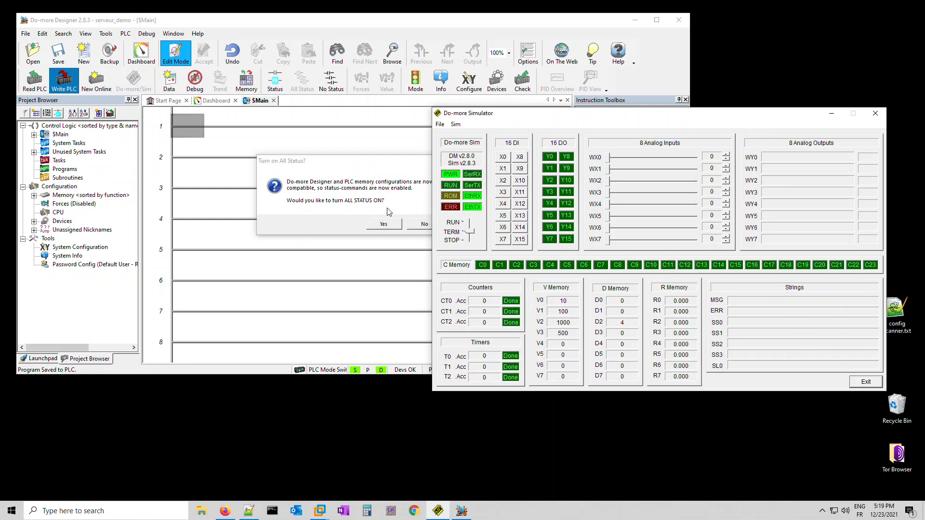
click(384, 224)
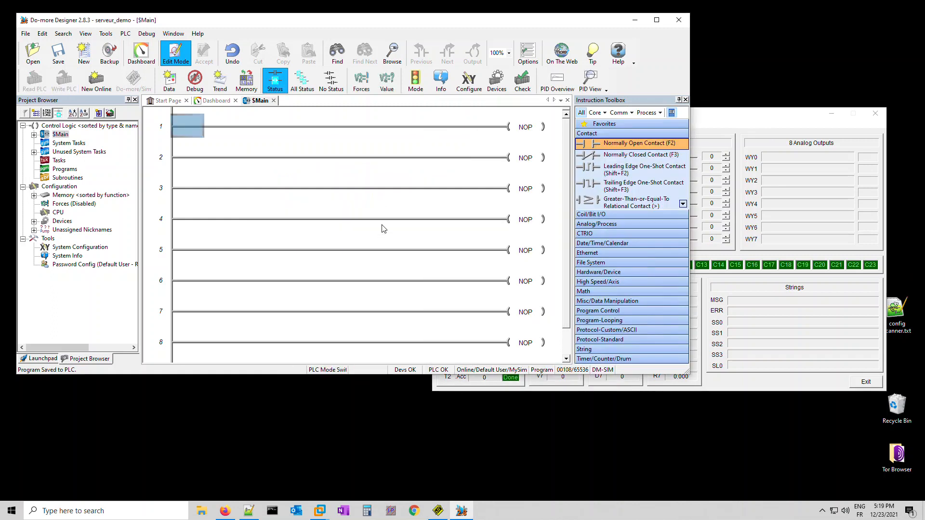
Set the PLC mode to Run and move the simulator's mode switch from TERM to RUN
click(416, 82)
click(321, 193)
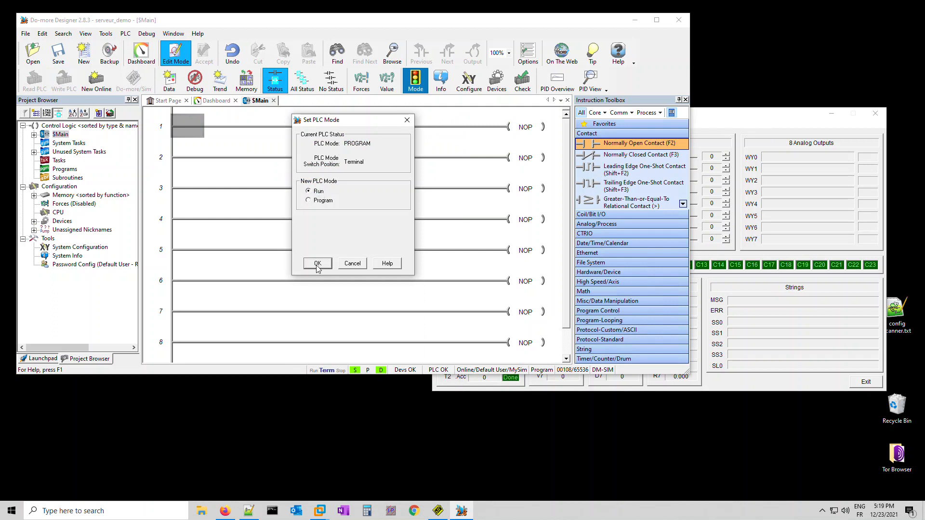
click(318, 263)
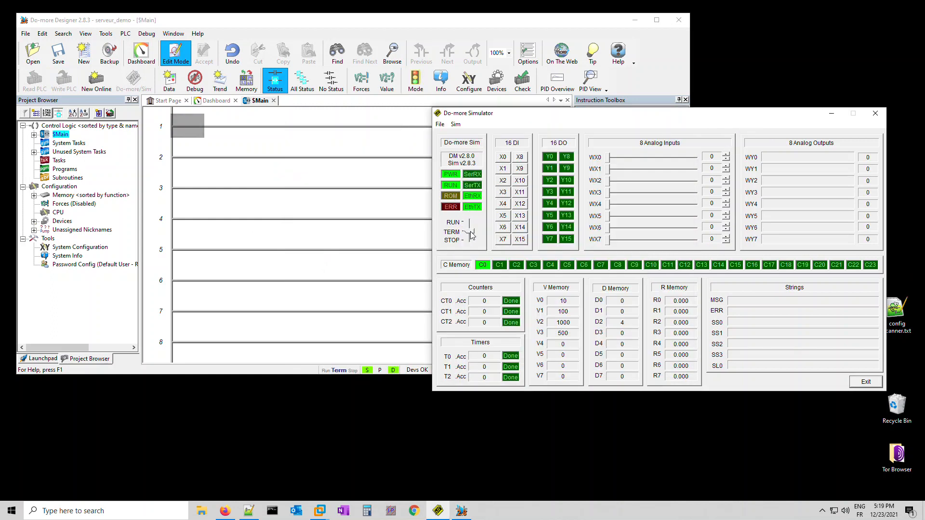
drag(470, 231, 470, 221)
Switch to the W10_L5K_v21 virtual machine, launch Do-more Simulator 2.8, and move its window aside
click(319, 512)
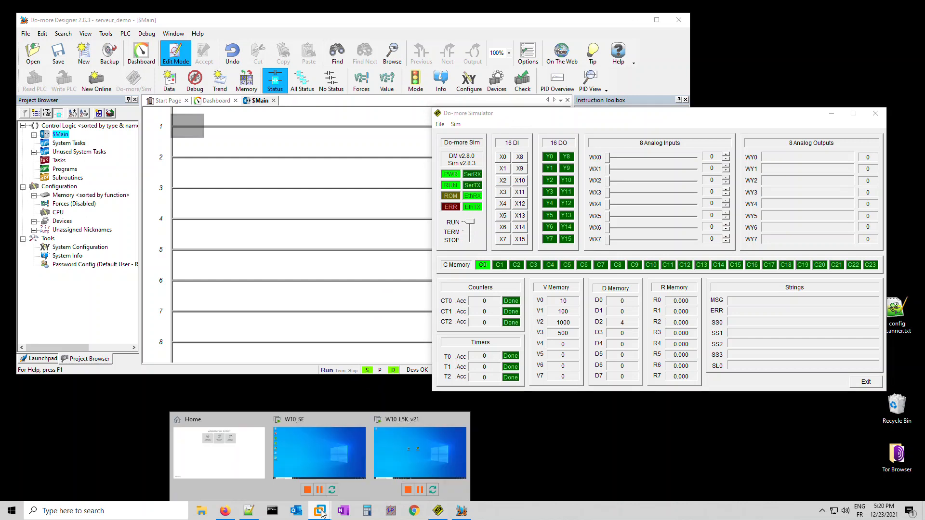
click(416, 465)
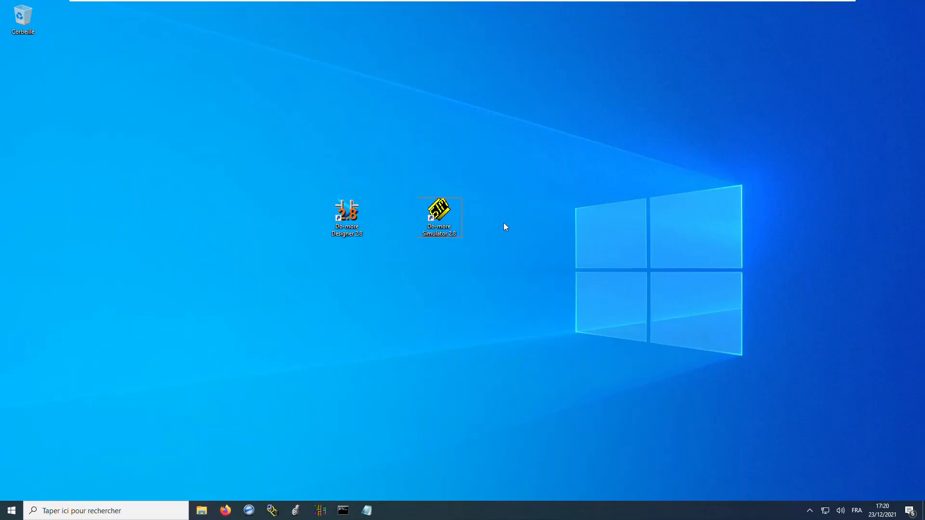
double_click(441, 234)
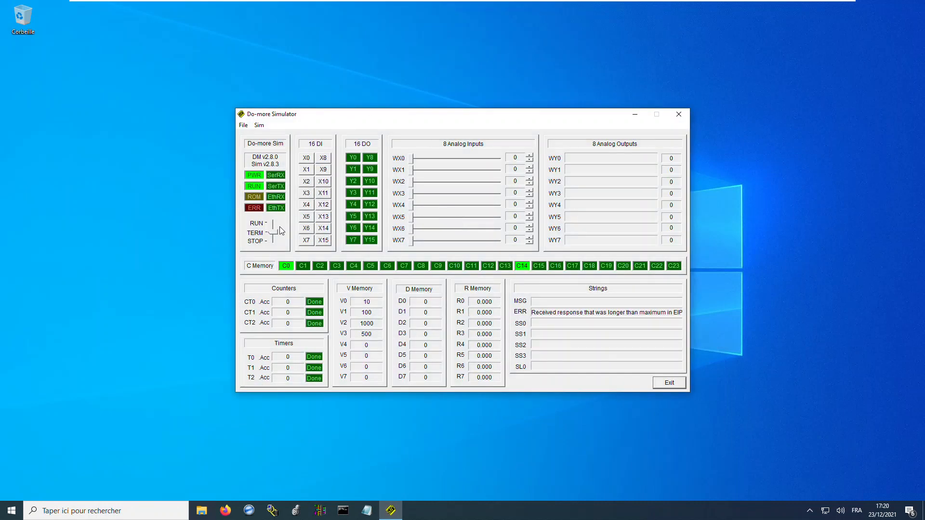
drag(299, 118, 483, 116)
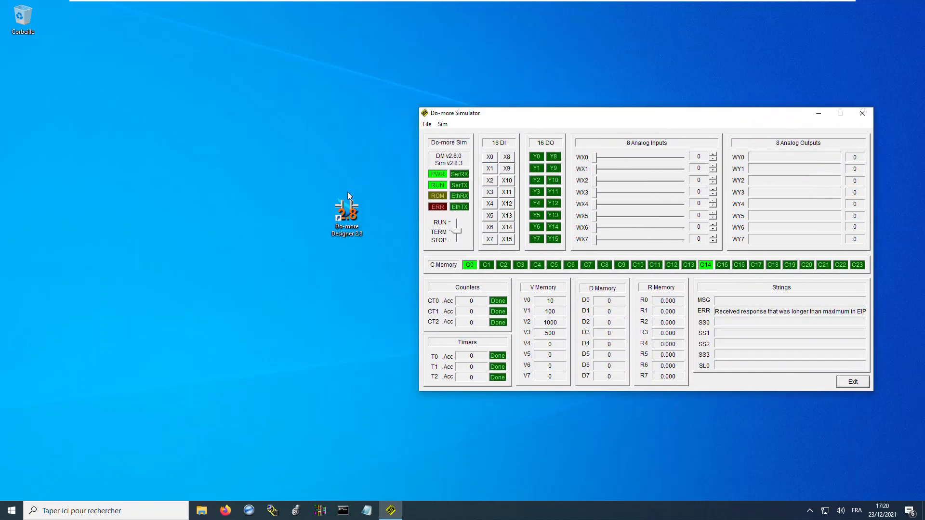
Launch Do-more Designer 2.8 in the virtual machine and dismiss the Tip of the Day
click(351, 216)
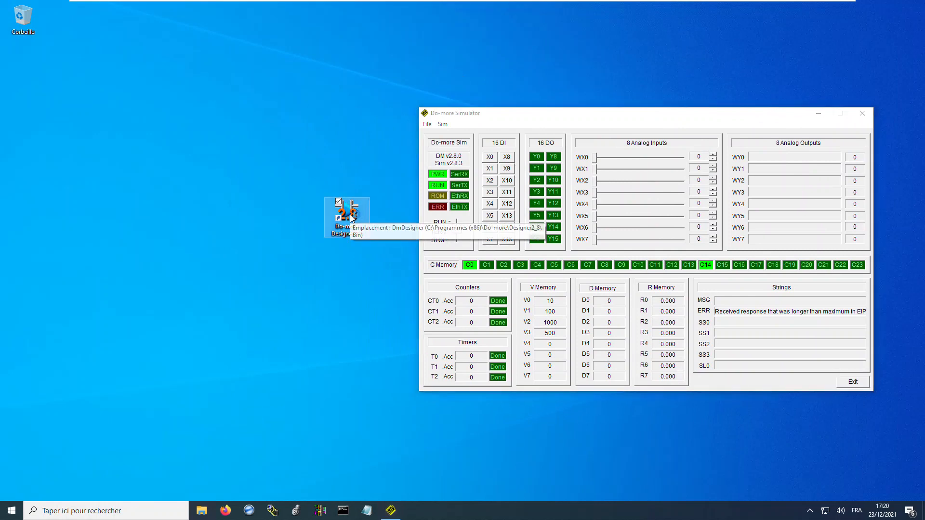
double_click(351, 216)
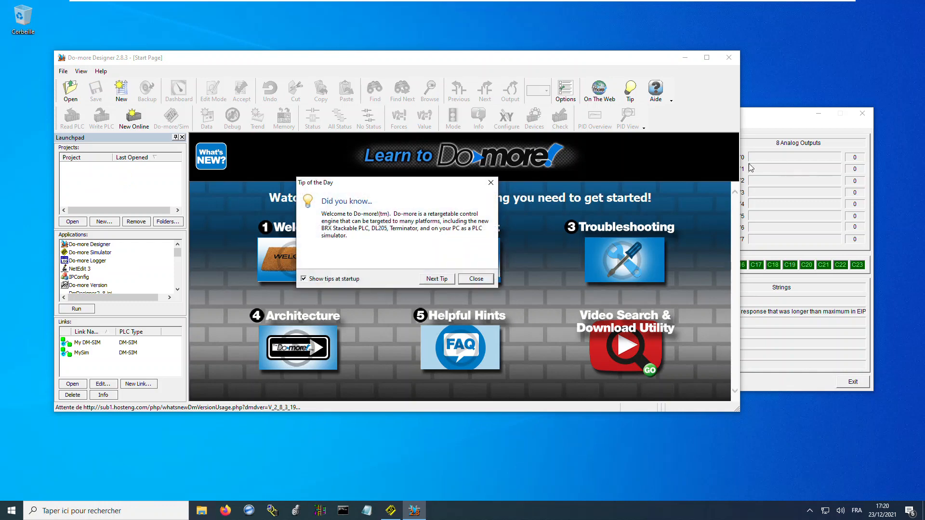
click(466, 279)
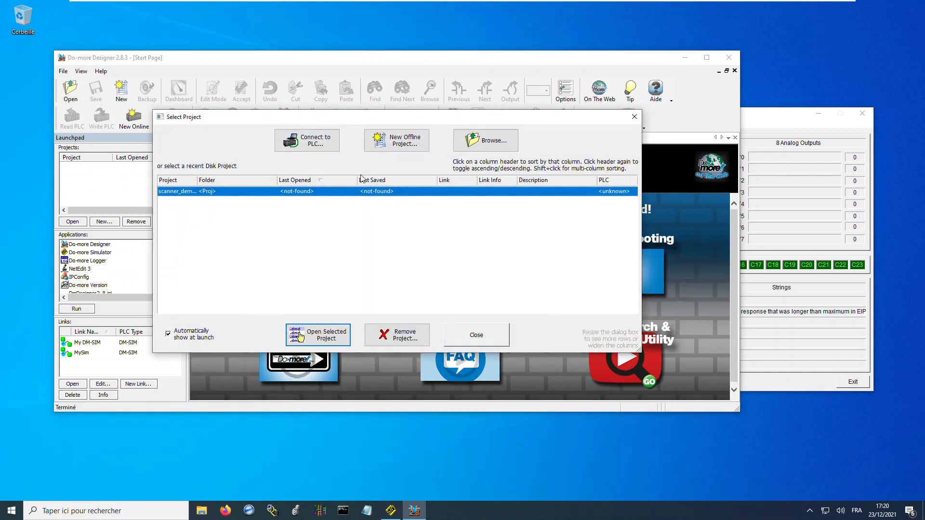
Create a new offline project named client_demo for the Do-more Simulator hardware class
click(397, 143)
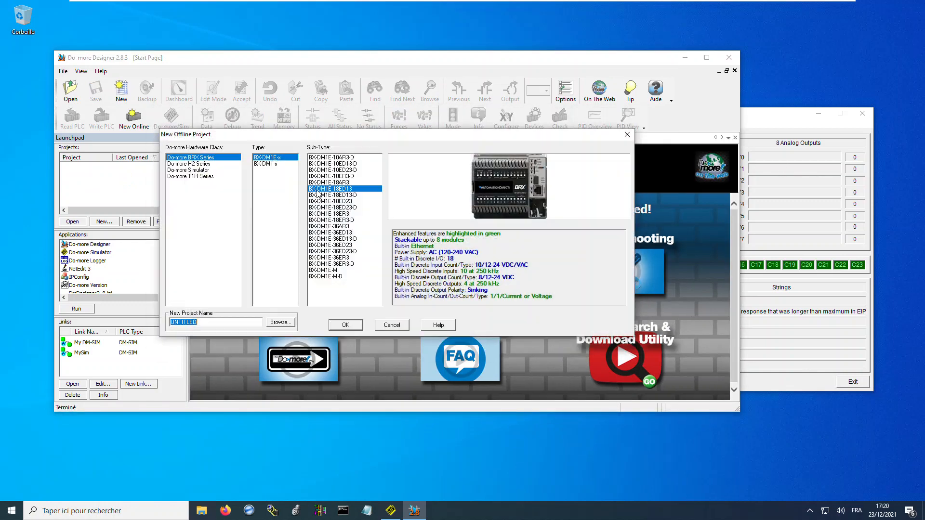
click(193, 171)
double_click(200, 323)
text(client_demo)
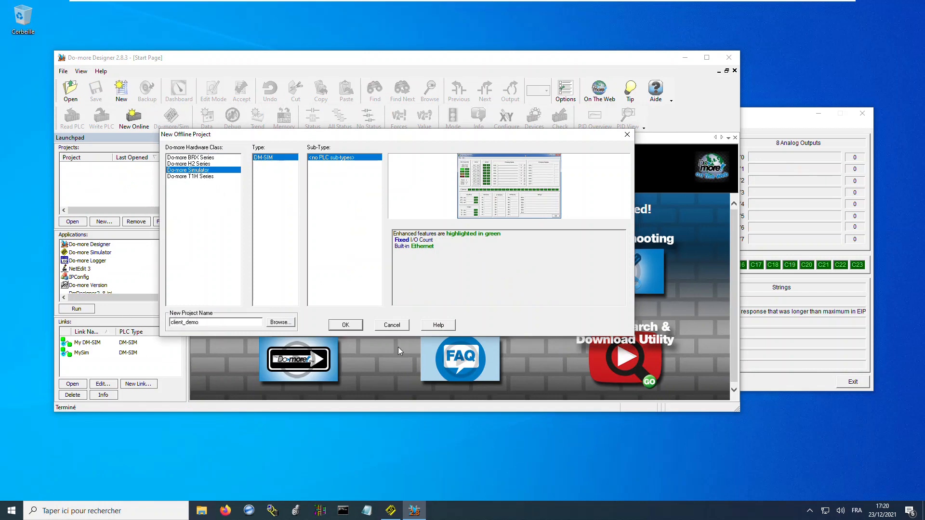
click(346, 325)
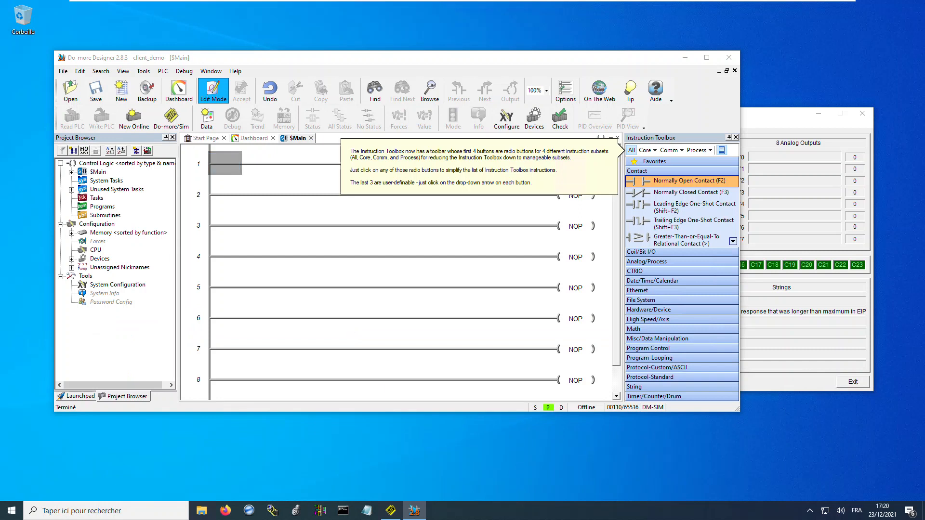
Connect client_demo online to the MySim link, keeping the disk project, and check the simulator window before returning to Designer
click(286, 65)
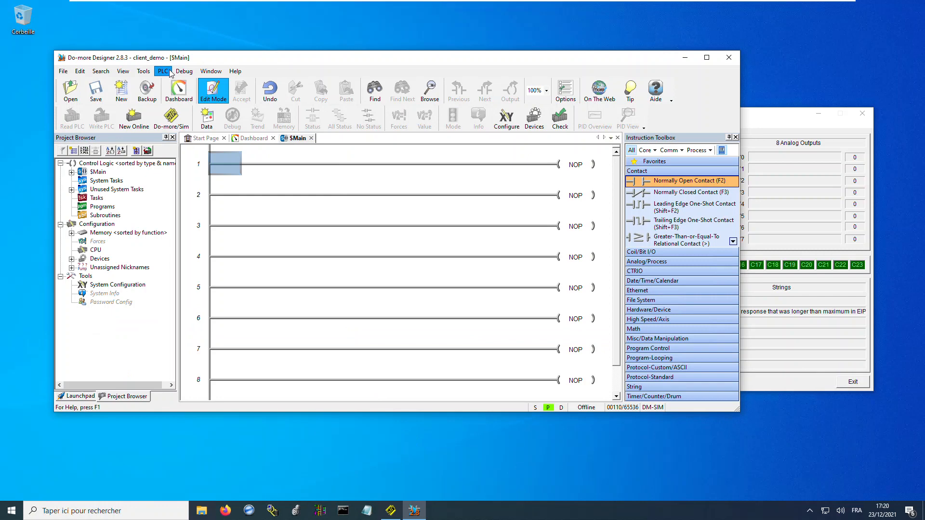
click(162, 75)
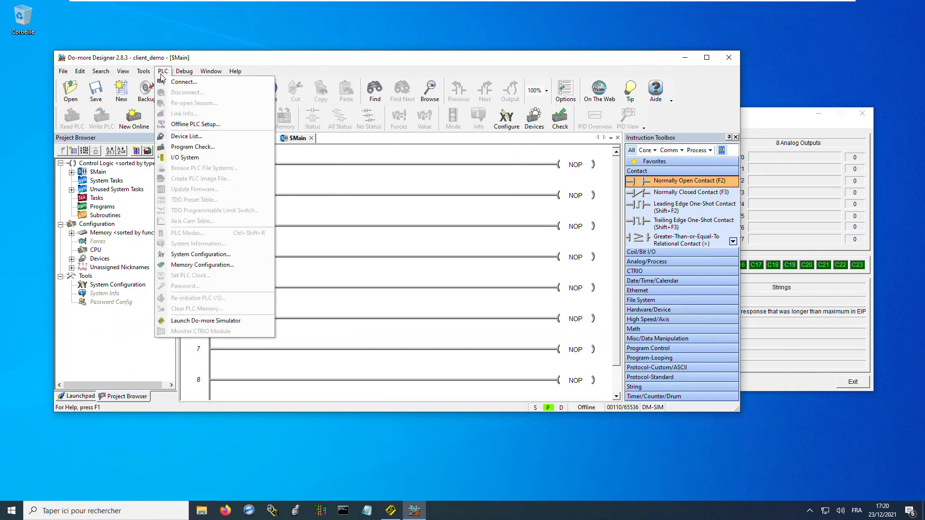
click(188, 79)
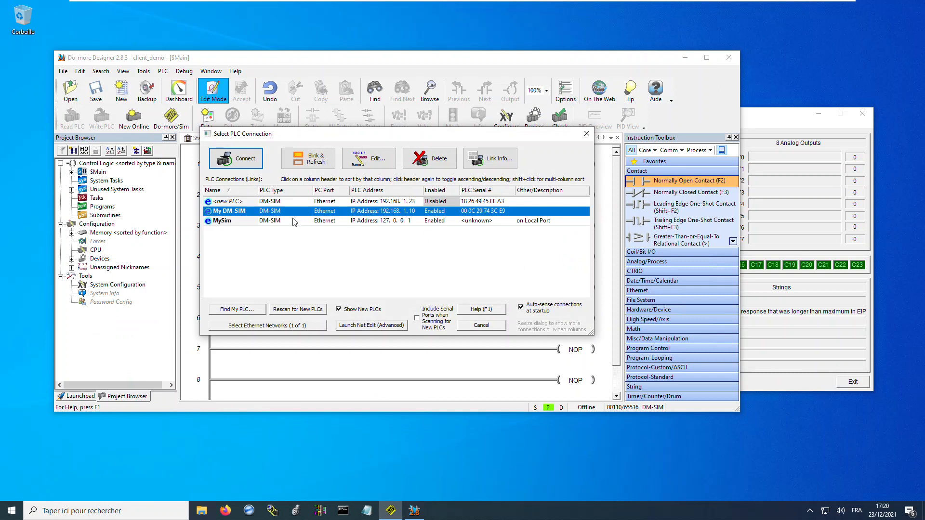
click(268, 222)
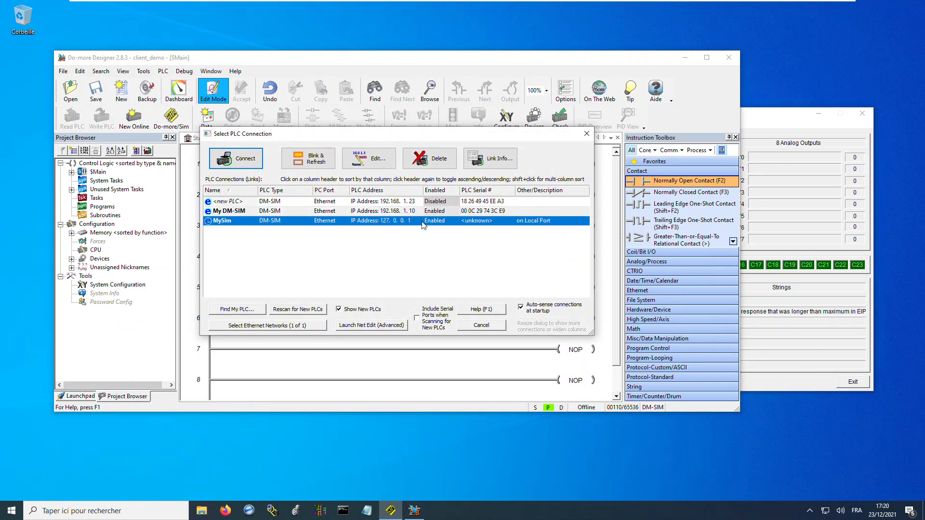
click(236, 159)
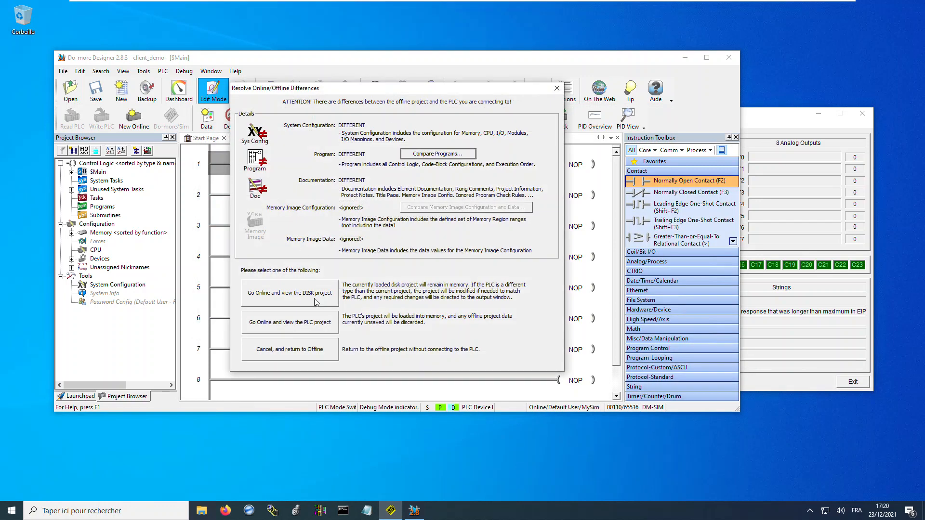
click(311, 301)
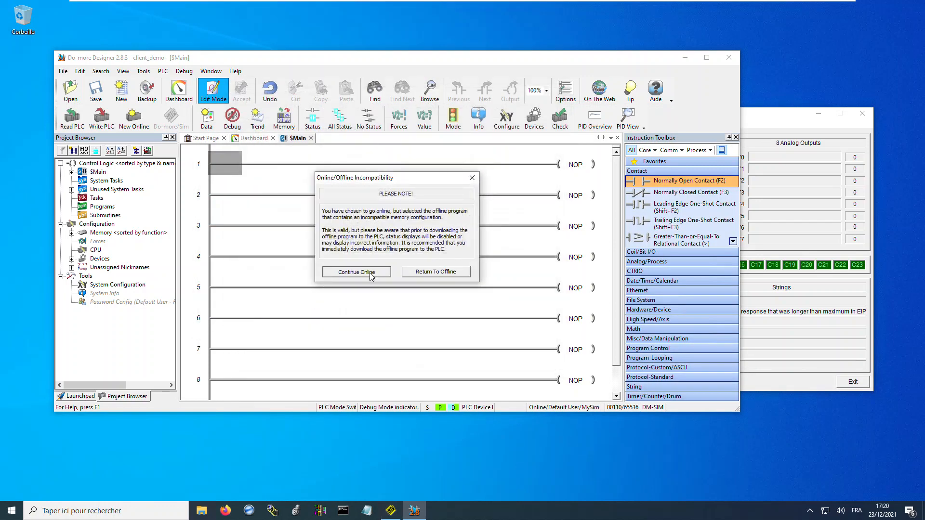
click(385, 277)
click(453, 290)
click(455, 292)
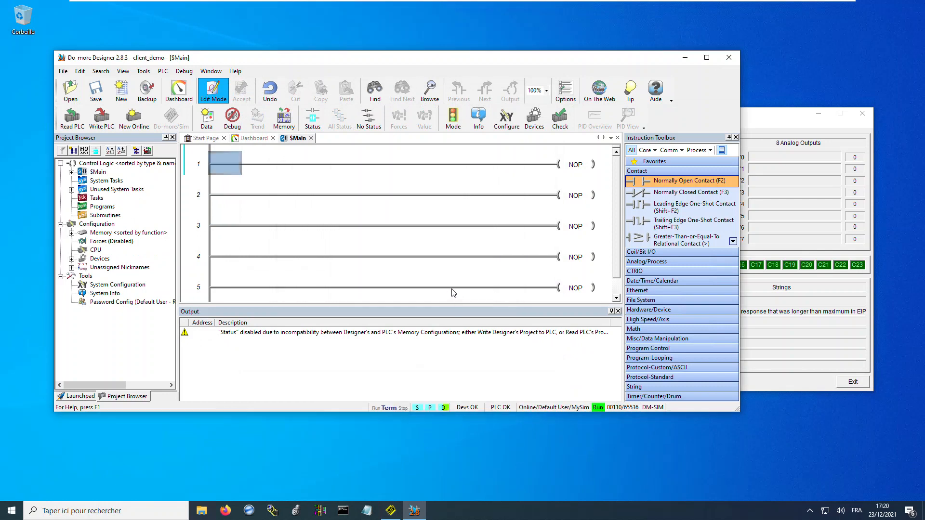
click(788, 126)
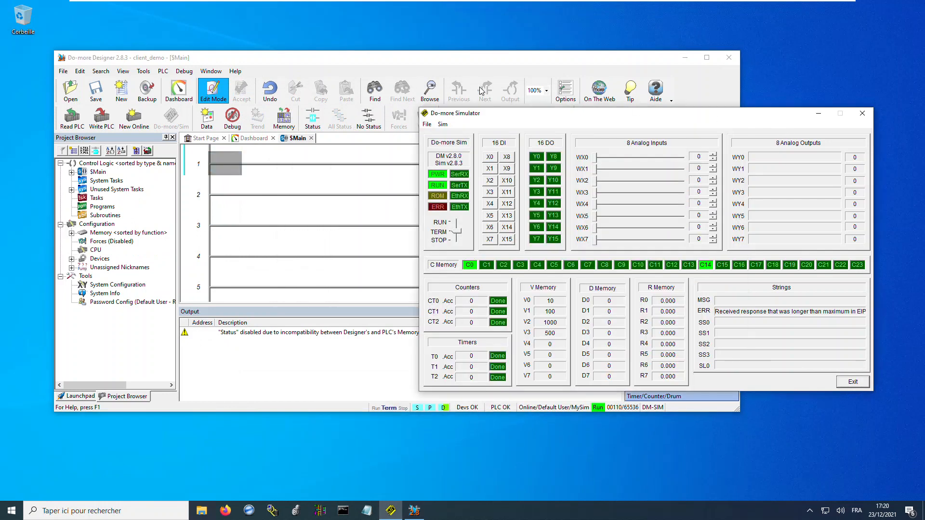
click(462, 67)
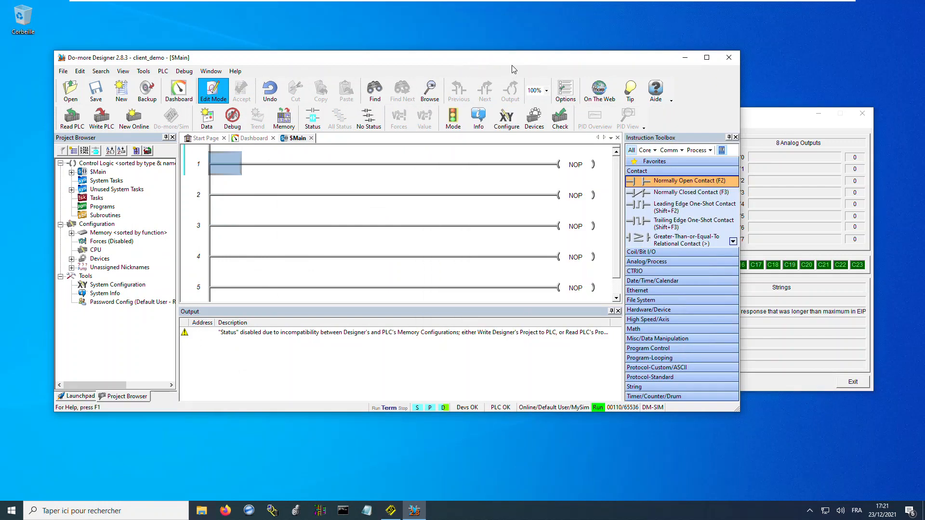
Add an EtherNet/IP Explicit Message Client device named clientscan in the device configuration
click(502, 124)
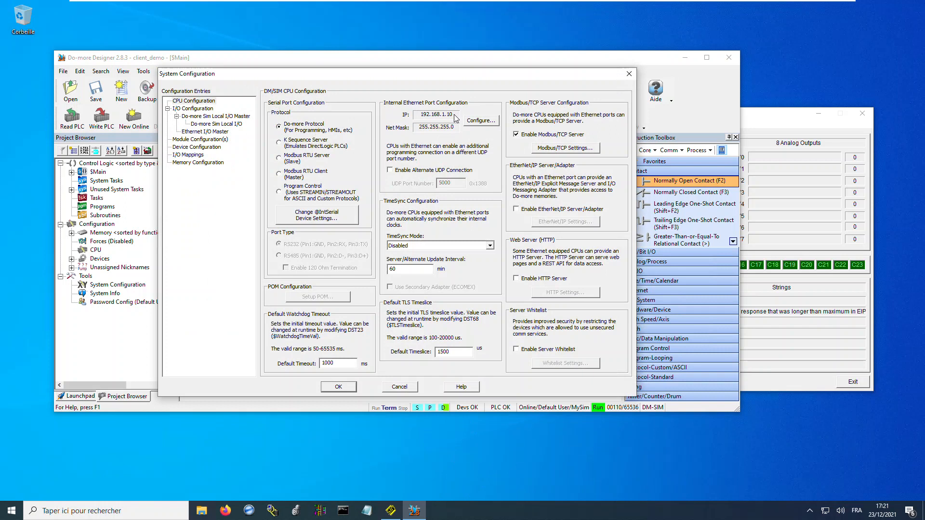
click(198, 147)
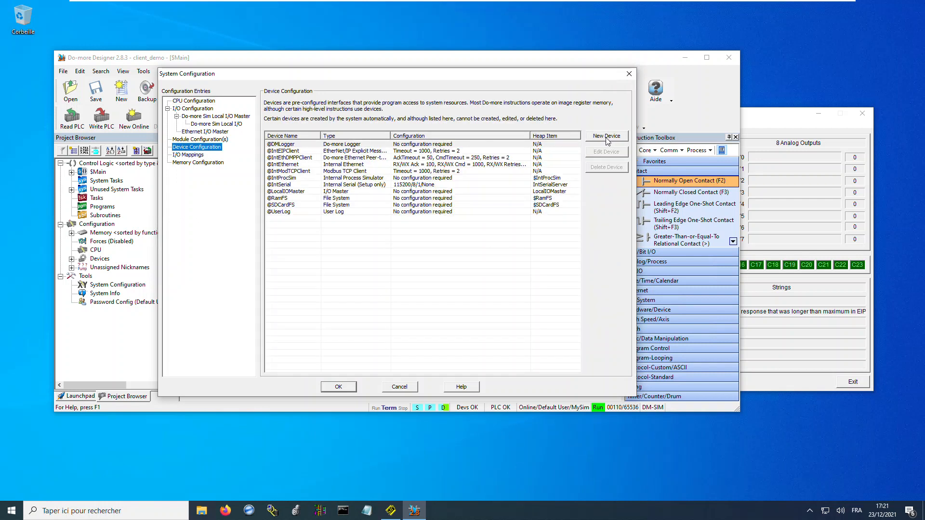
click(607, 137)
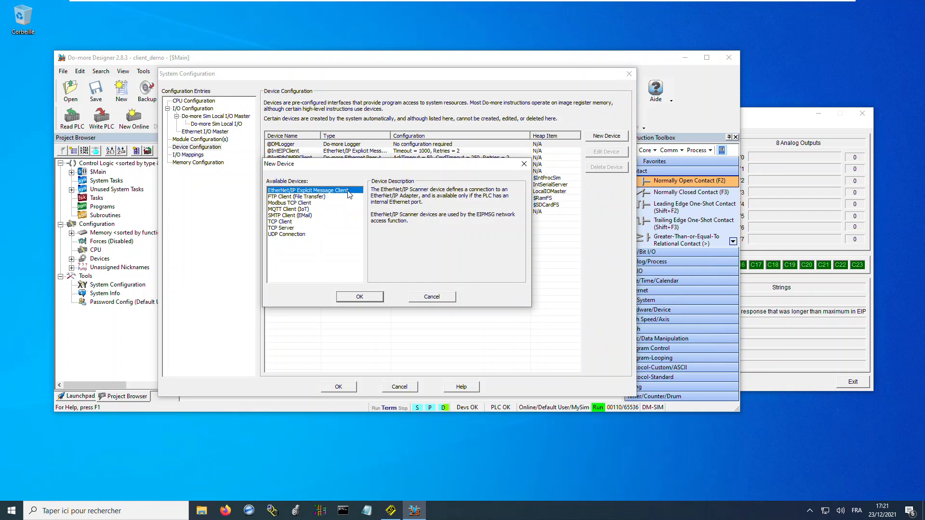
click(360, 298)
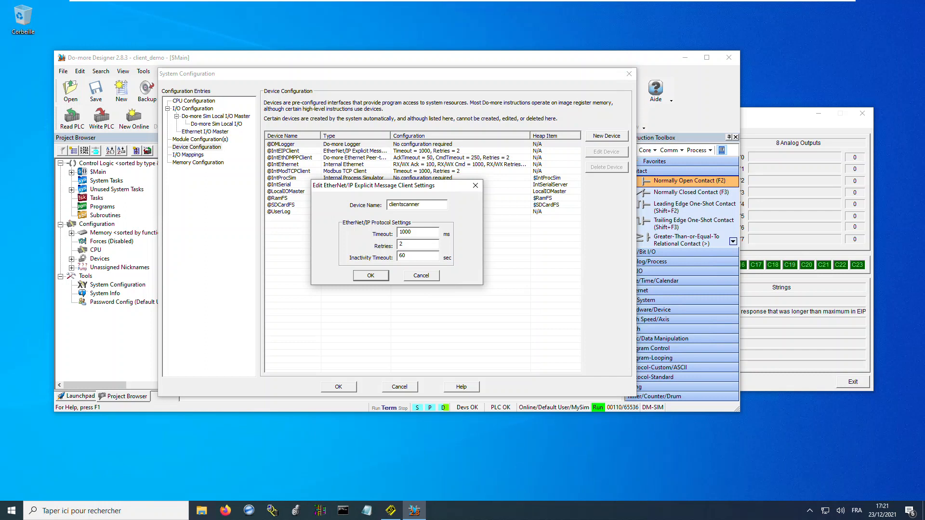
click(371, 276)
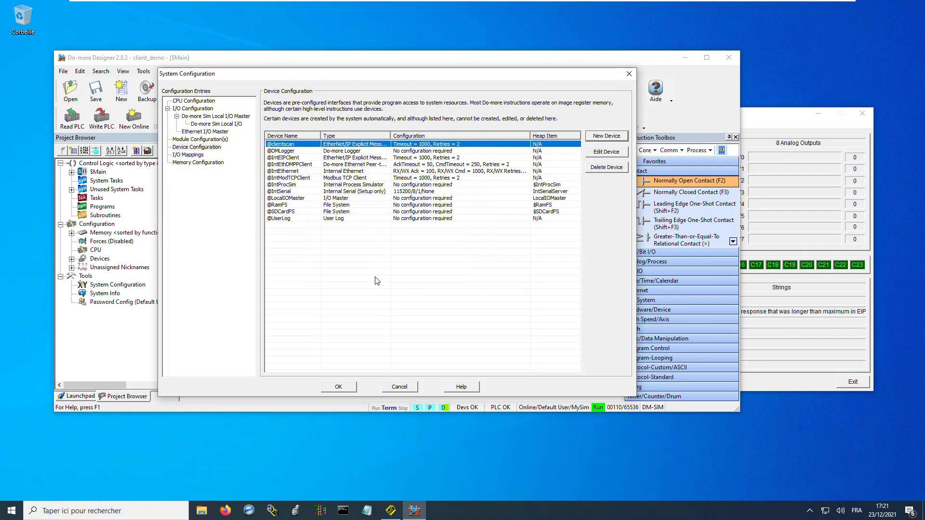
Set the clientscan device's timeout to 3000 ms and accept the system configuration
double_click(441, 148)
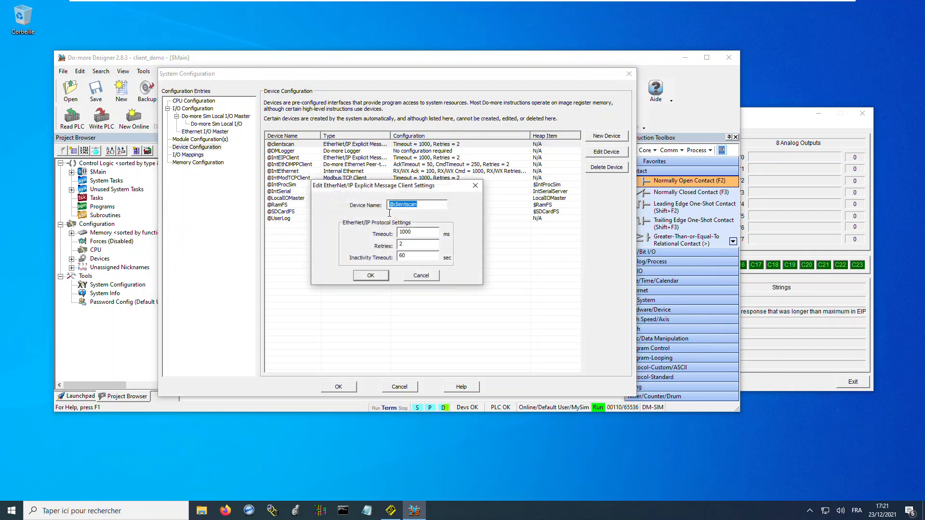
click(403, 231)
text(3)
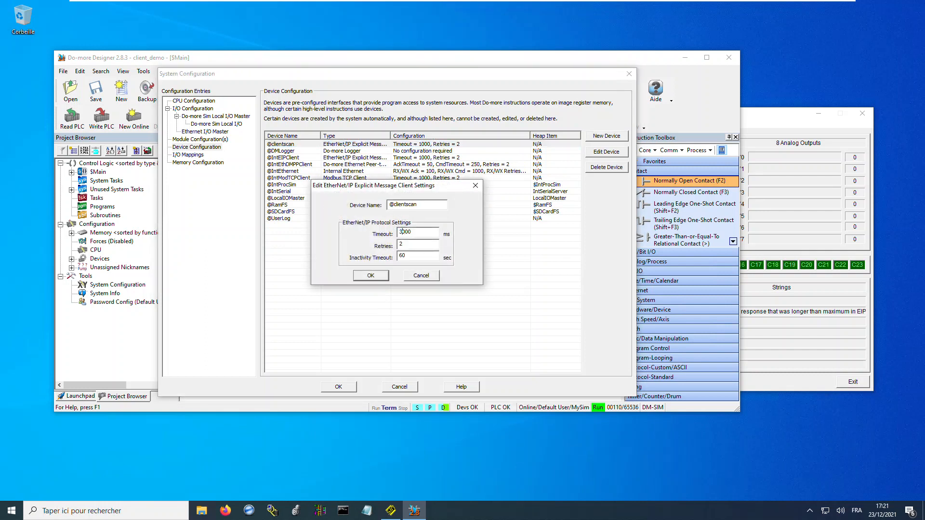
double_click(406, 232)
click(372, 276)
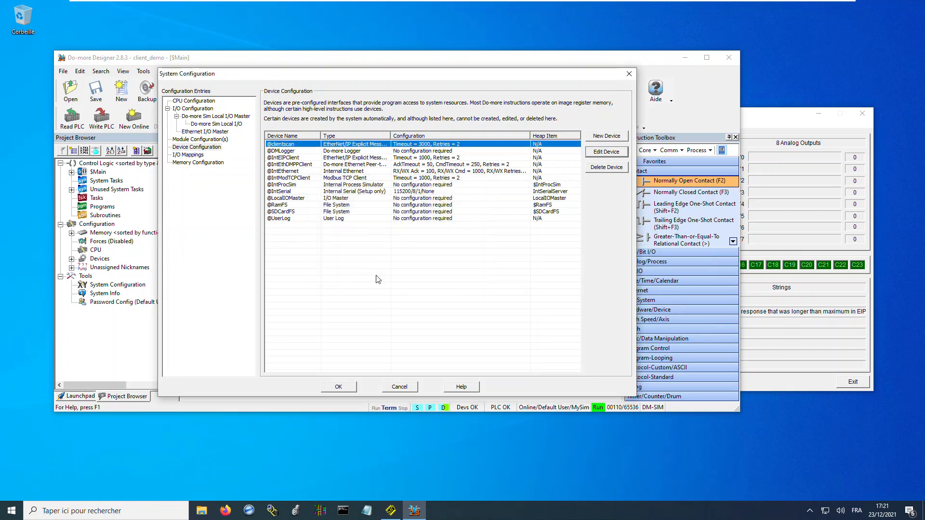
click(347, 388)
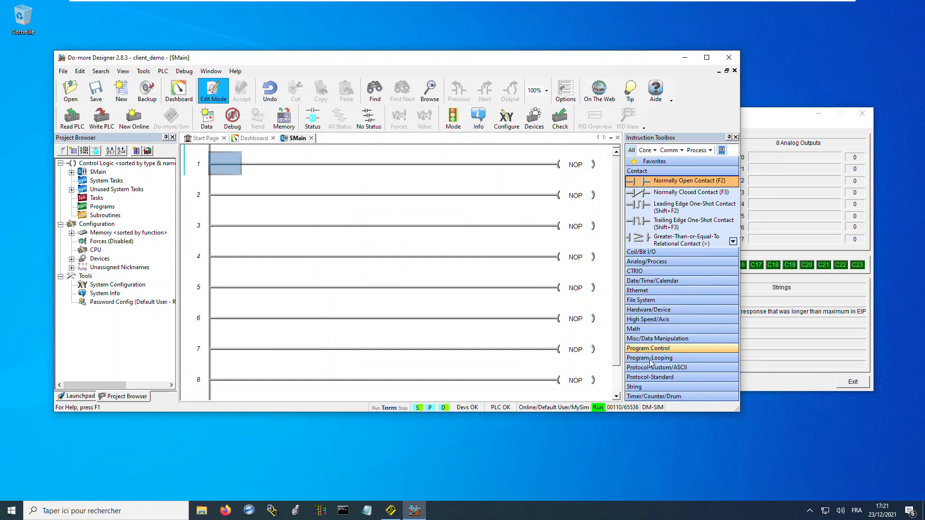
click(651, 378)
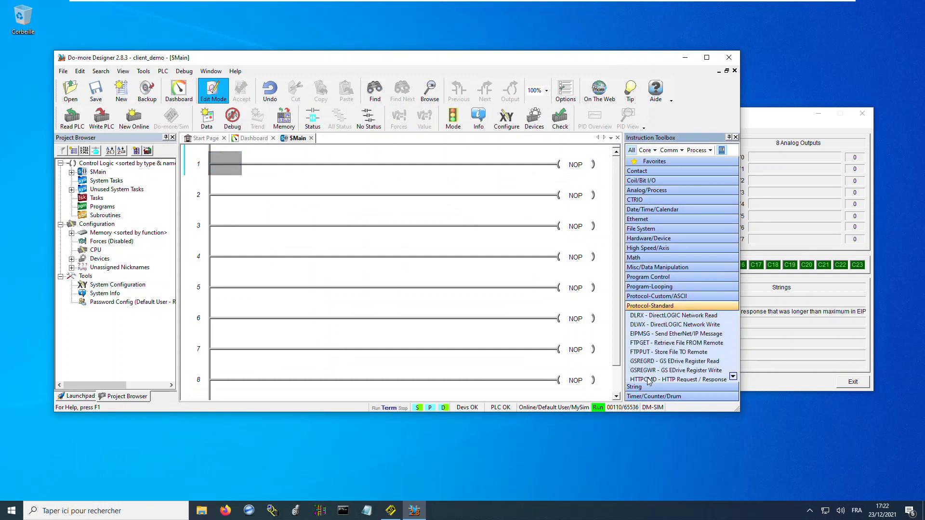
mouse_move(662, 337)
mouse_move(633, 335)
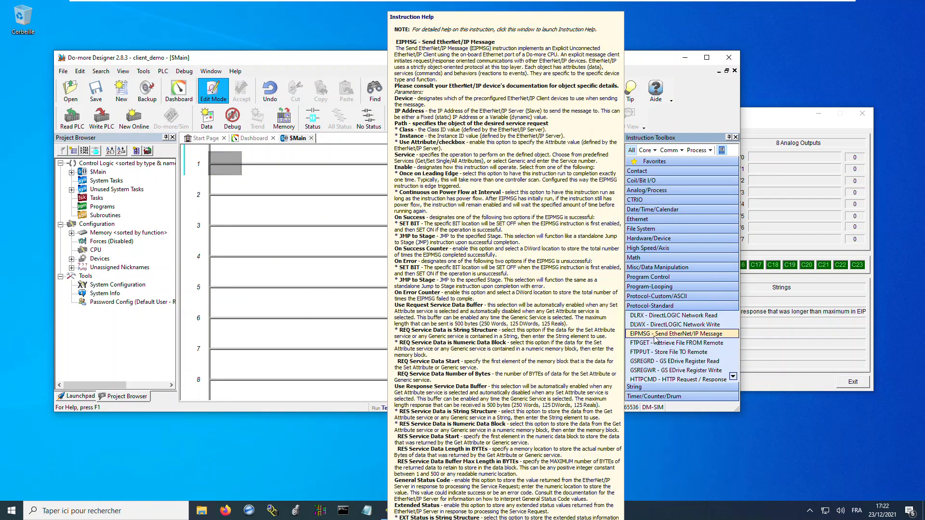
click(669, 337)
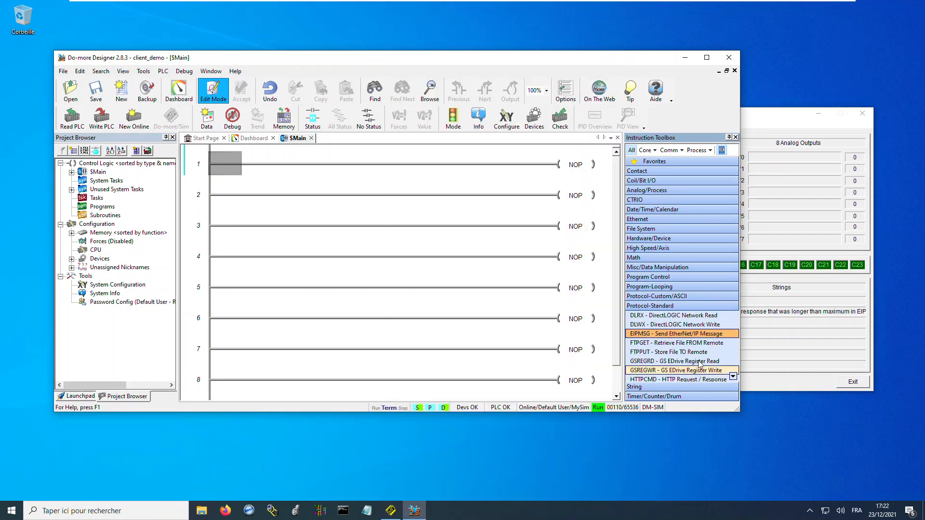
drag(675, 333, 559, 163)
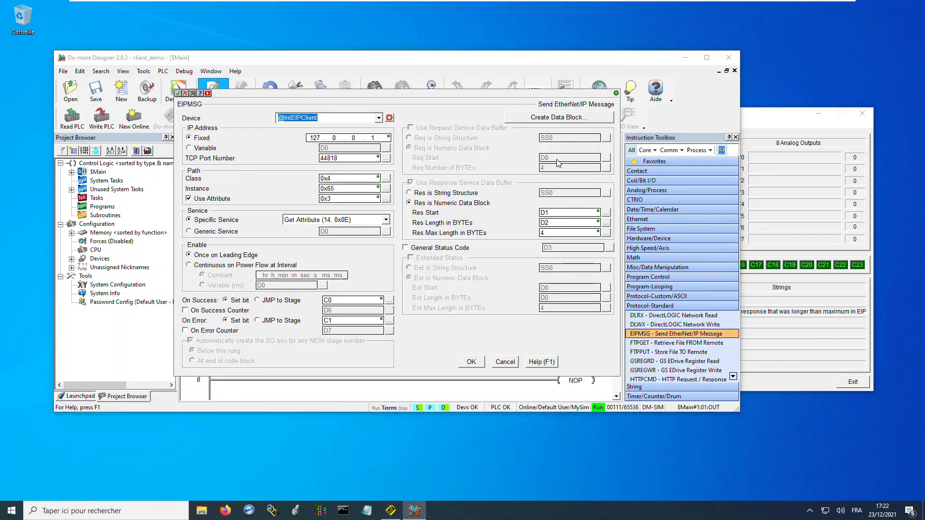
click(379, 118)
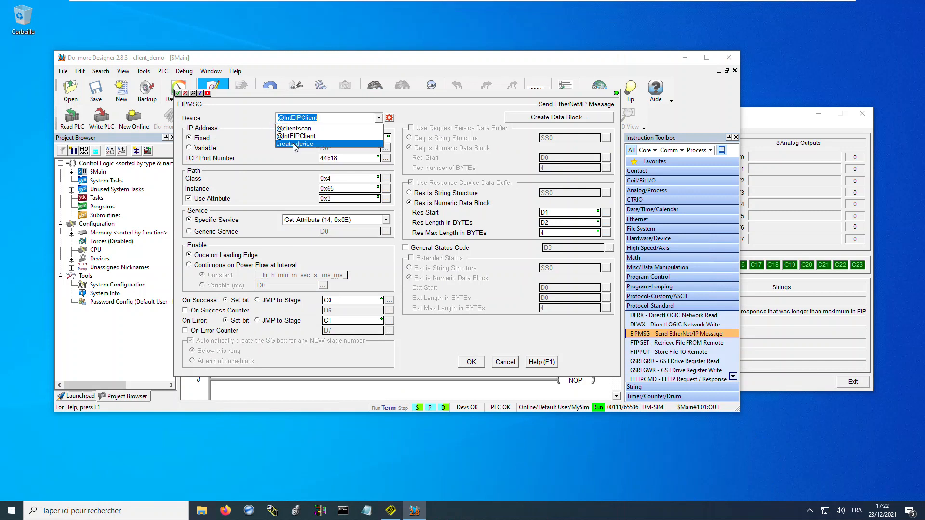
click(299, 128)
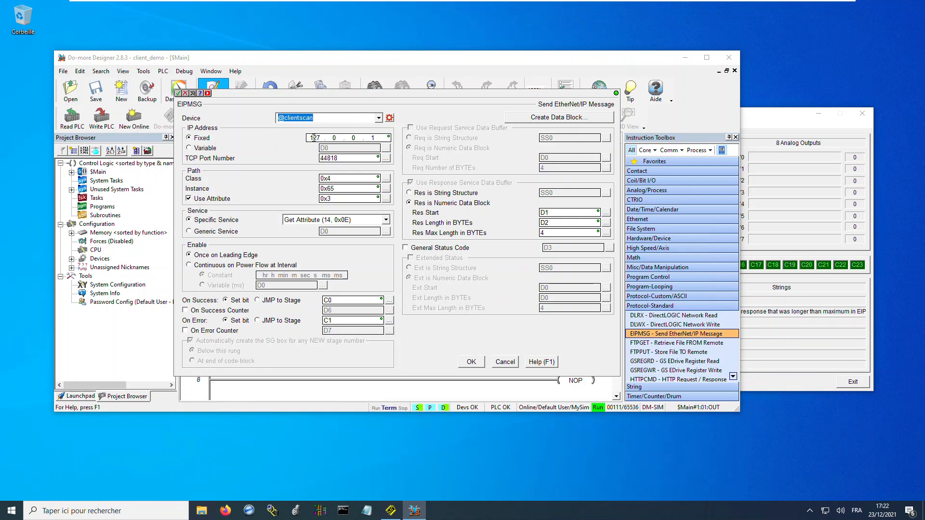
Set the message's fixed IP address to 192.168.1.23, keeping the Get Attribute service, success bit C0 and error bit C1
double_click(313, 138)
text(192 . 168)
click(385, 220)
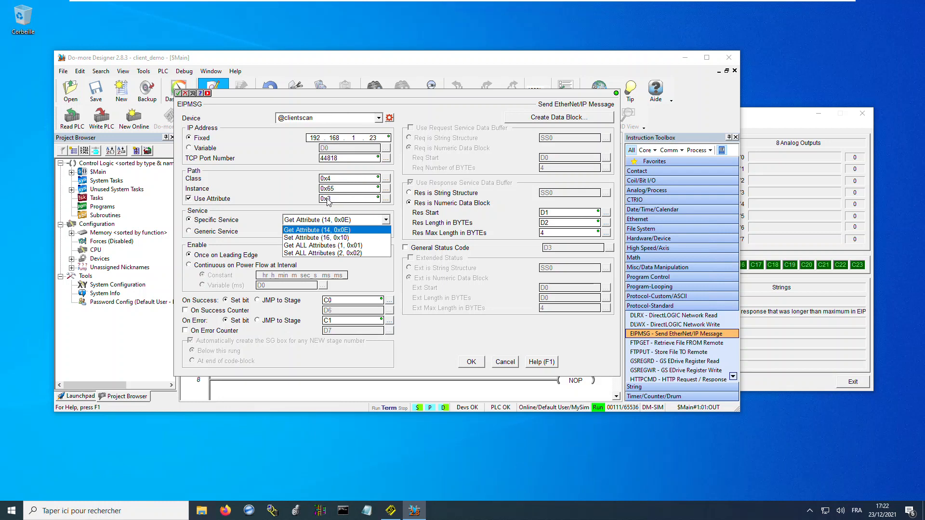
click(300, 207)
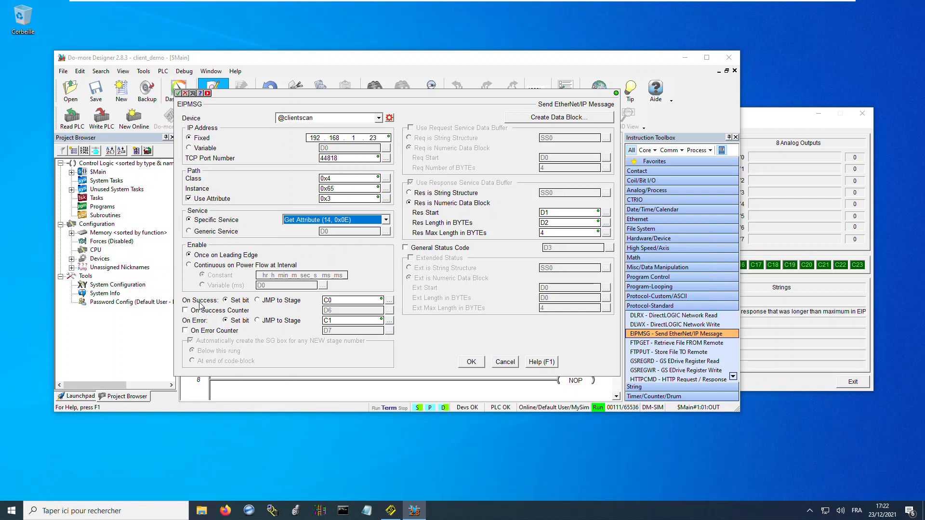
click(354, 302)
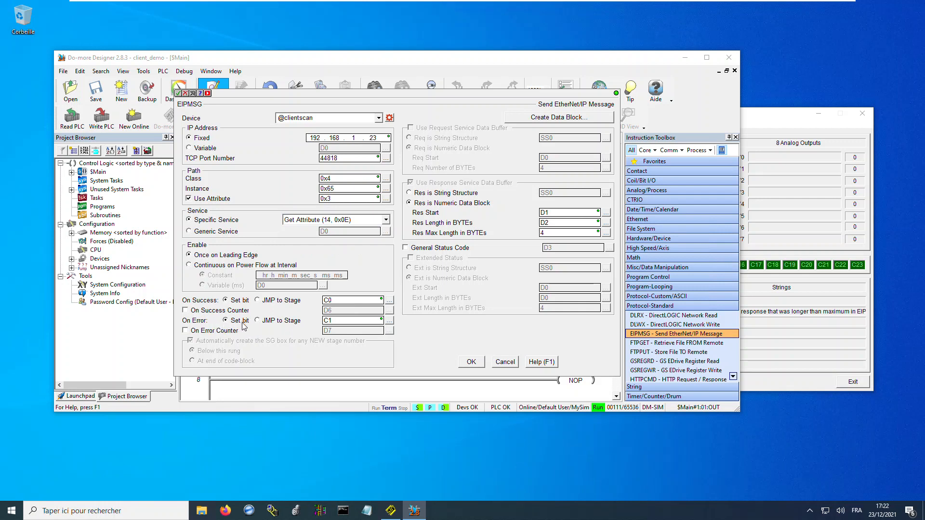
double_click(336, 301)
double_click(348, 321)
Define the EIPMSG response buffer with start V0, length in V99 and a maximum of 10 bytes, and confirm the instruction
click(551, 213)
text(V0)
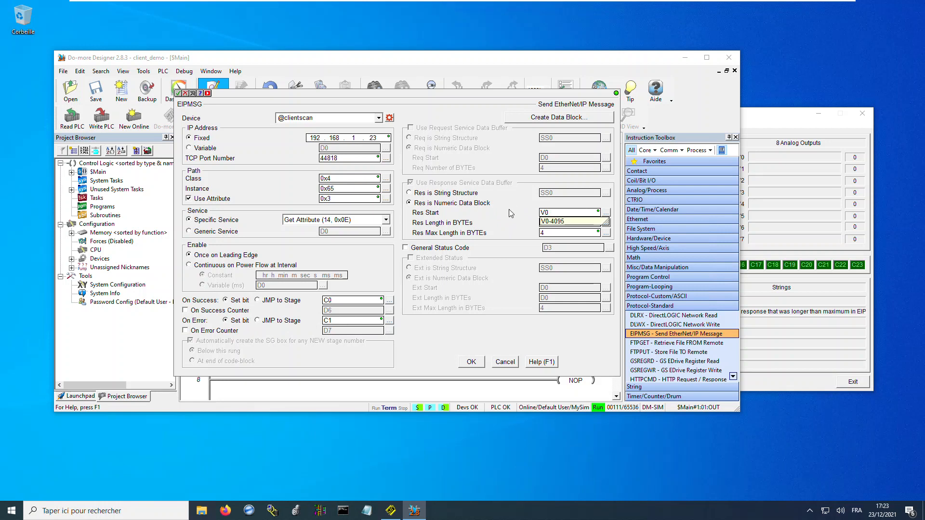
key(Tab)
key(Tab)
text(10)
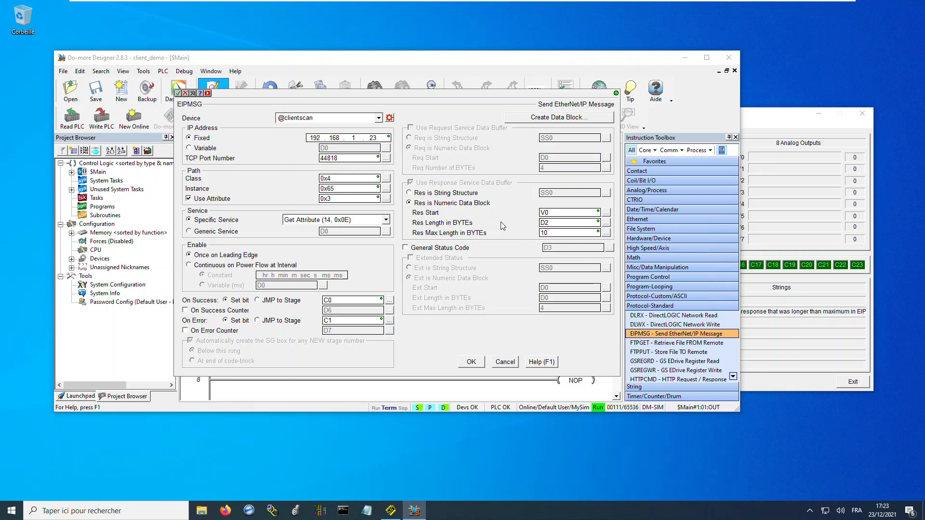
double_click(554, 221)
click(559, 224)
text(V99)
drag(551, 213, 535, 213)
click(471, 363)
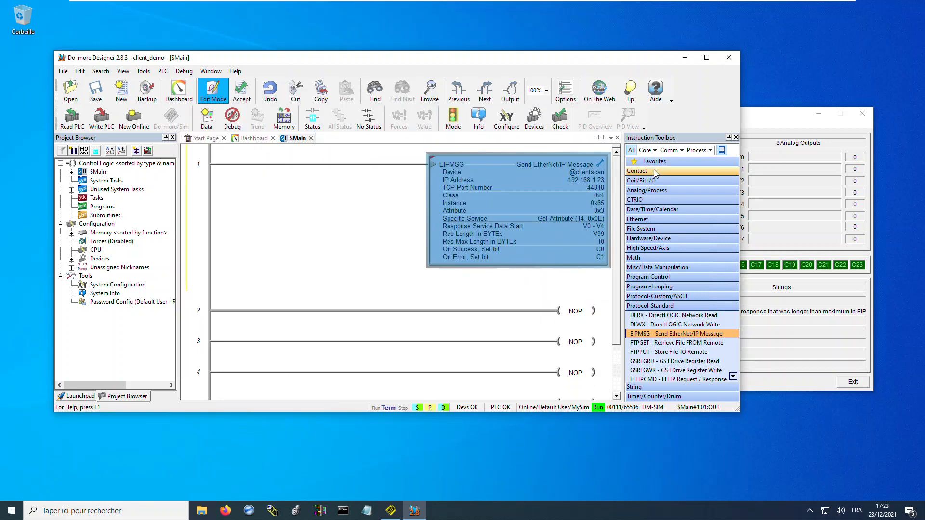
Add a normally open contact C16 on rung 1 ahead of the EIPMSG instruction
click(637, 170)
drag(646, 181, 248, 164)
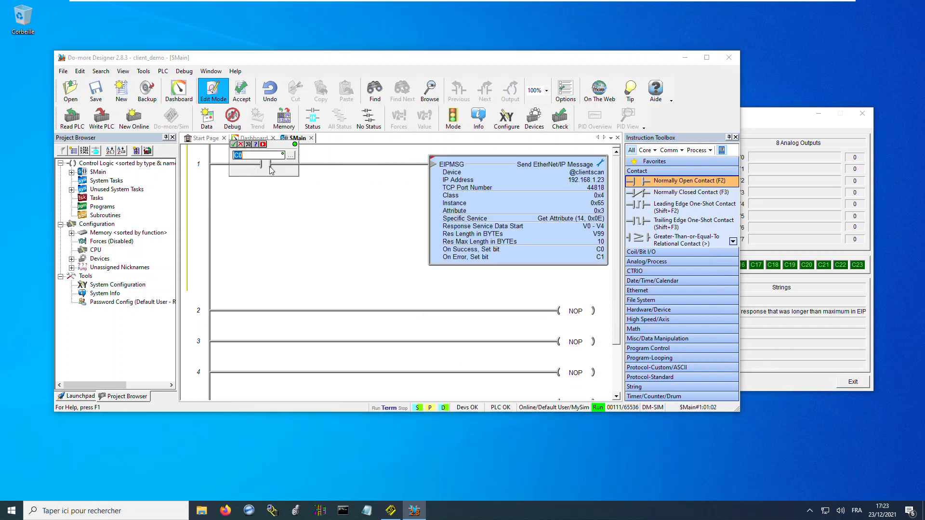
click(247, 155)
drag(239, 156, 244, 156)
key(BackSpace)
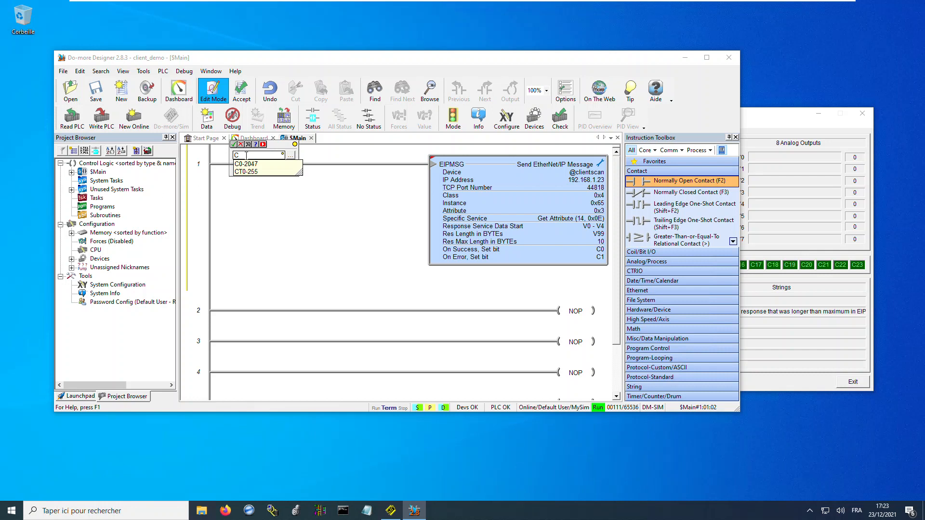
text(16)
key(Return)
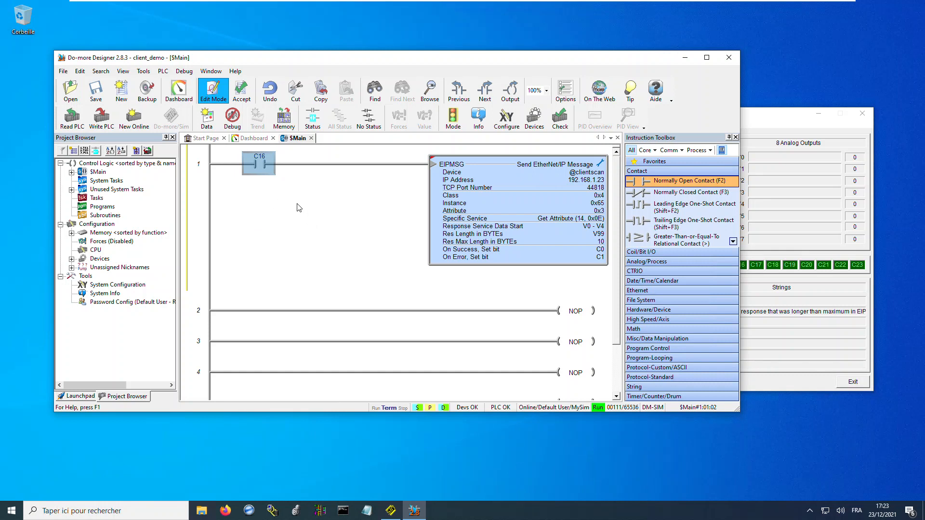
Create a new data view listing the elements C16, V0, V1, V2 and V3
click(207, 120)
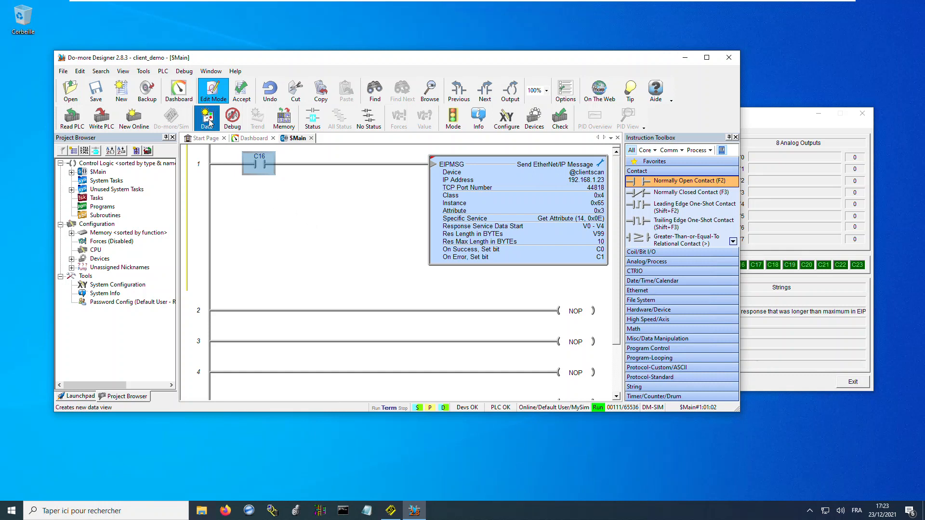
text(C16)
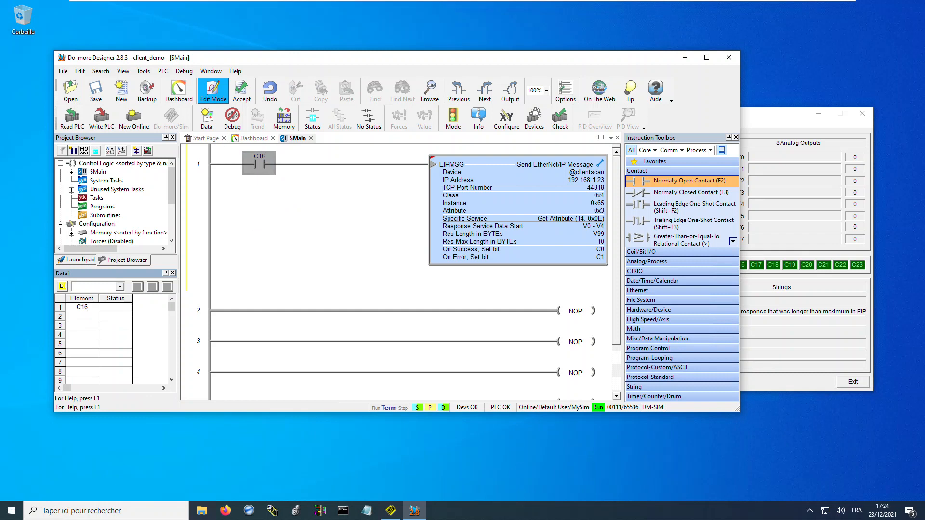
key(Return)
text(V0)
key(Return)
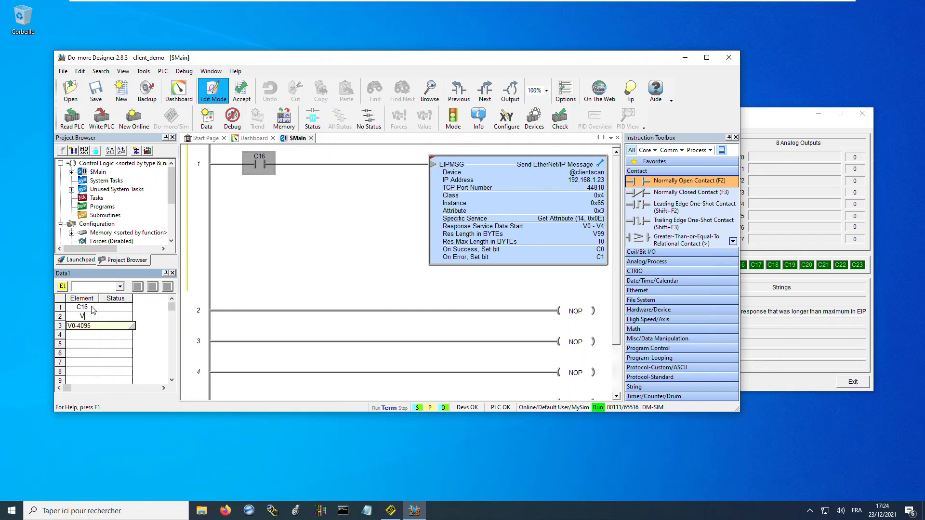
text(V1)
key(Return)
text(V)
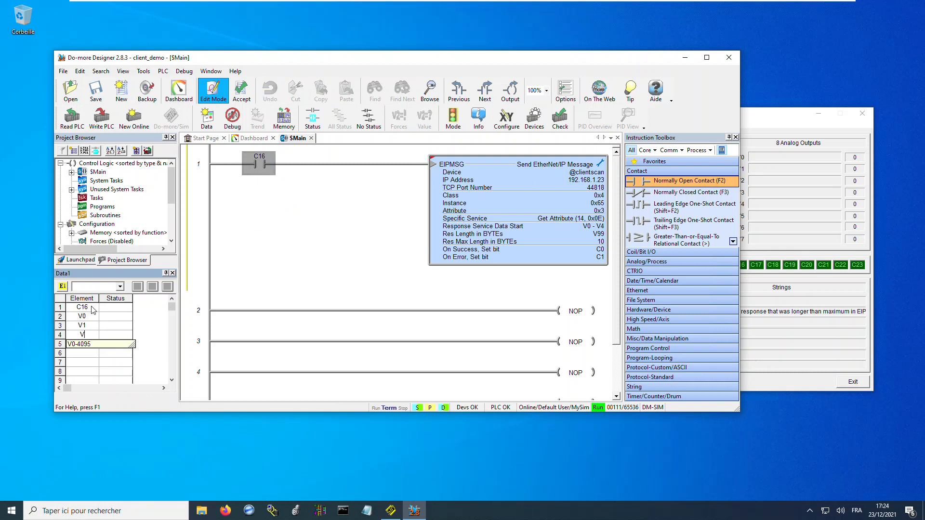
text(2)
key(Return)
text(V)
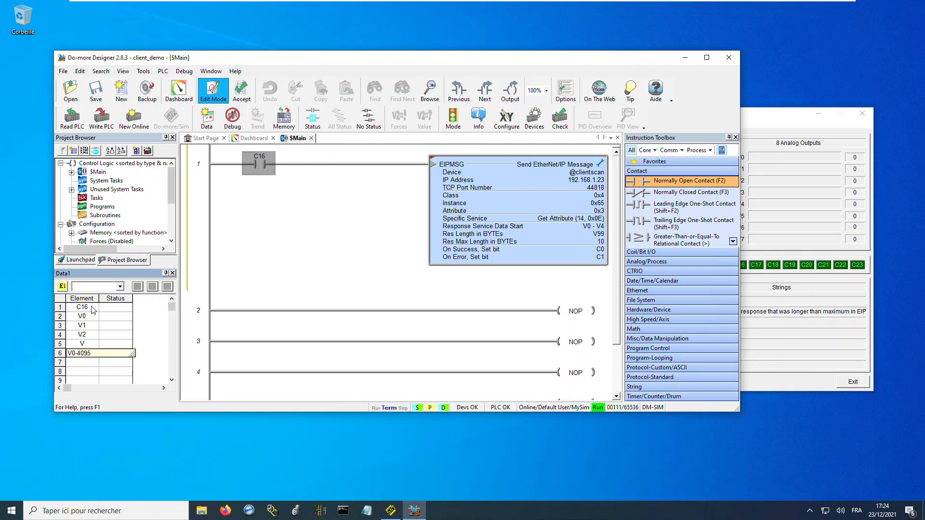
text(4)
key(BackSpace)
text(3)
key(Return)
Turn on edit mode in the Data1 view so that its element values can be written
click(113, 307)
right_click(114, 307)
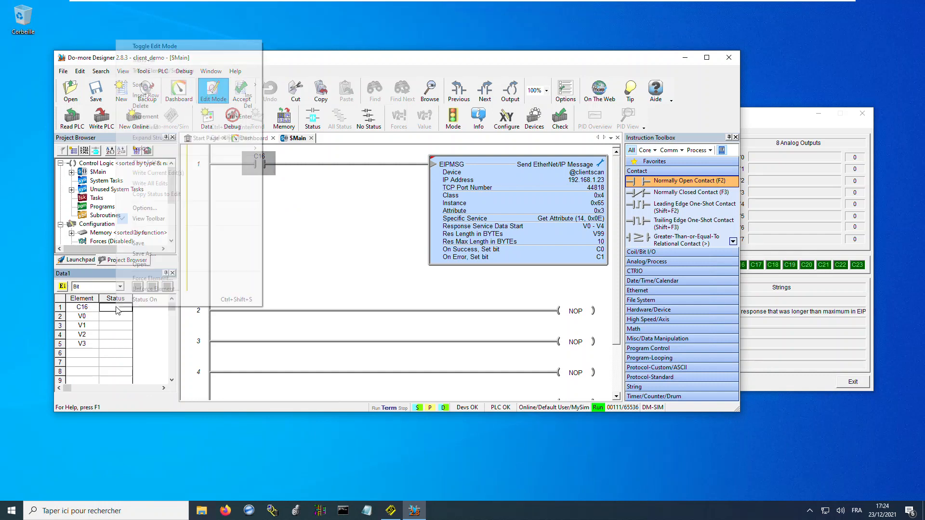
click(158, 47)
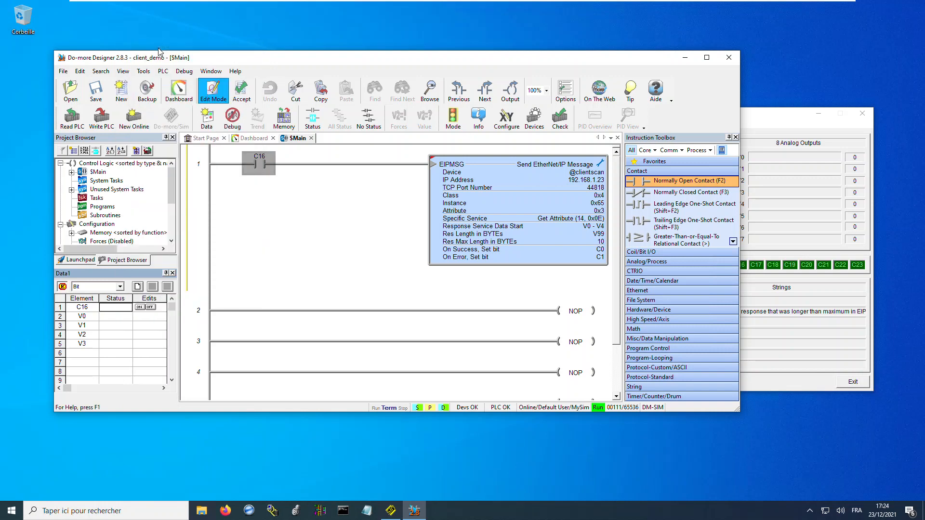
drag(121, 319, 124, 336)
Accept the modified rungs, run the program check and download the project to the PLC, switching back to RUN mode after the download
click(558, 121)
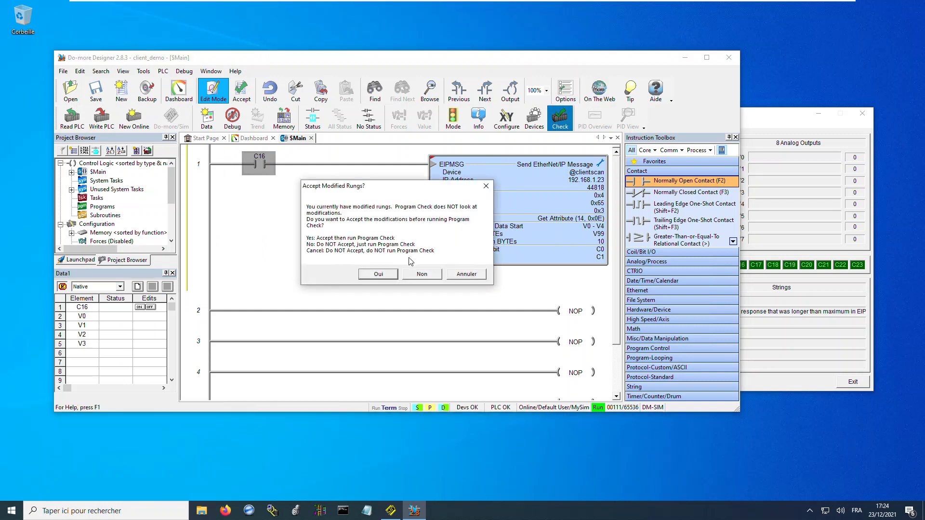
click(387, 273)
click(431, 252)
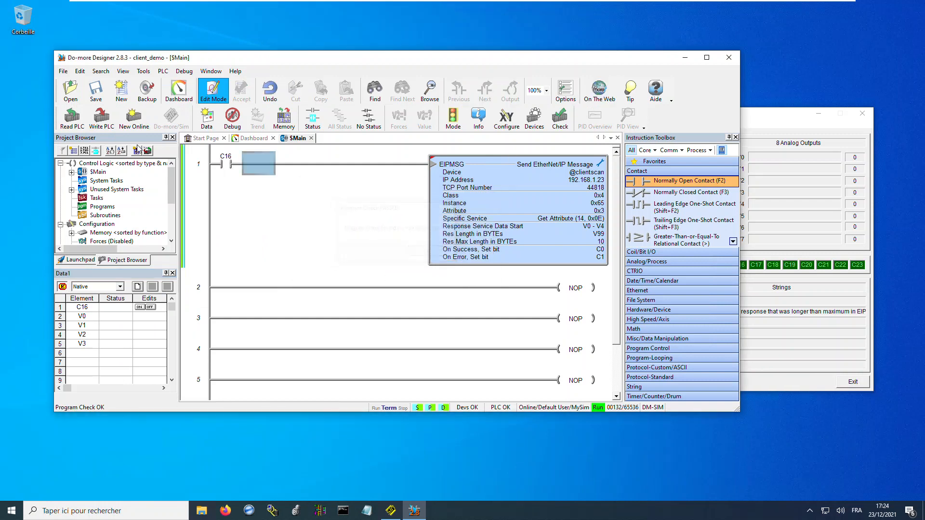
key(ctrl+shift+w)
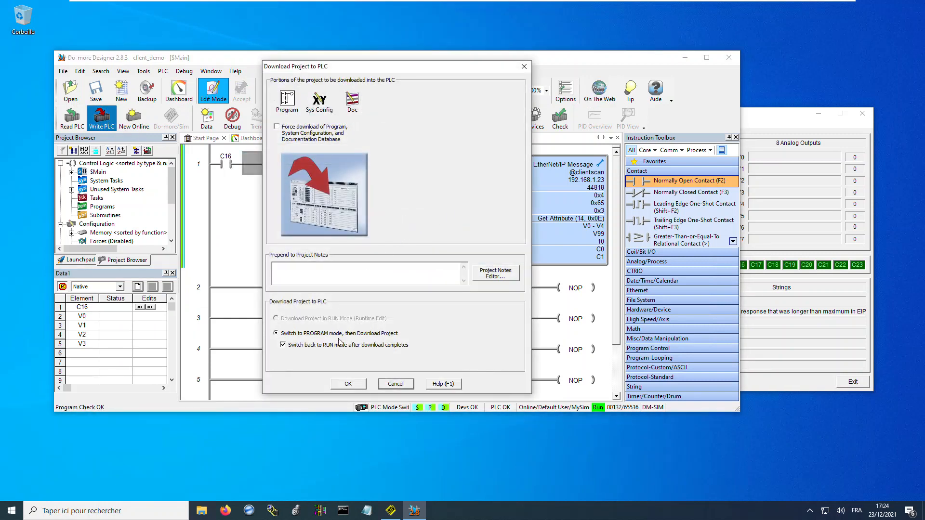
click(358, 384)
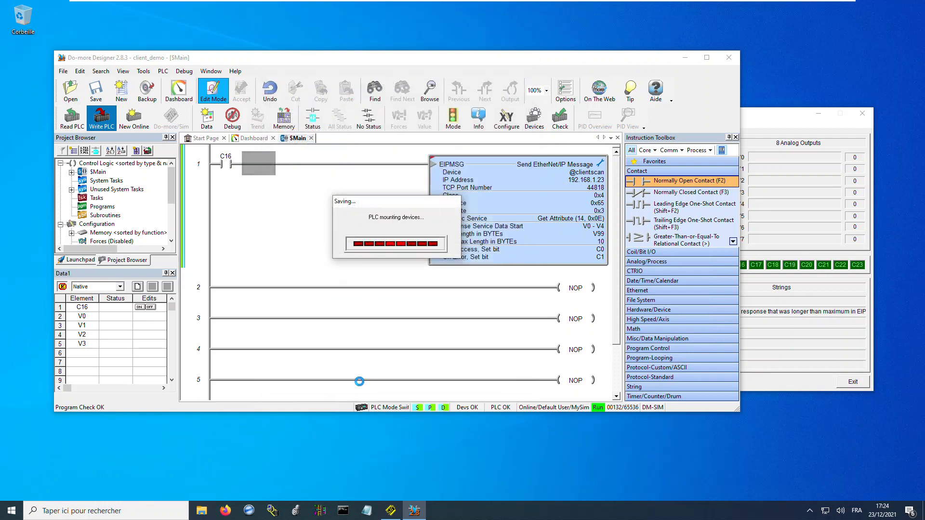
click(421, 261)
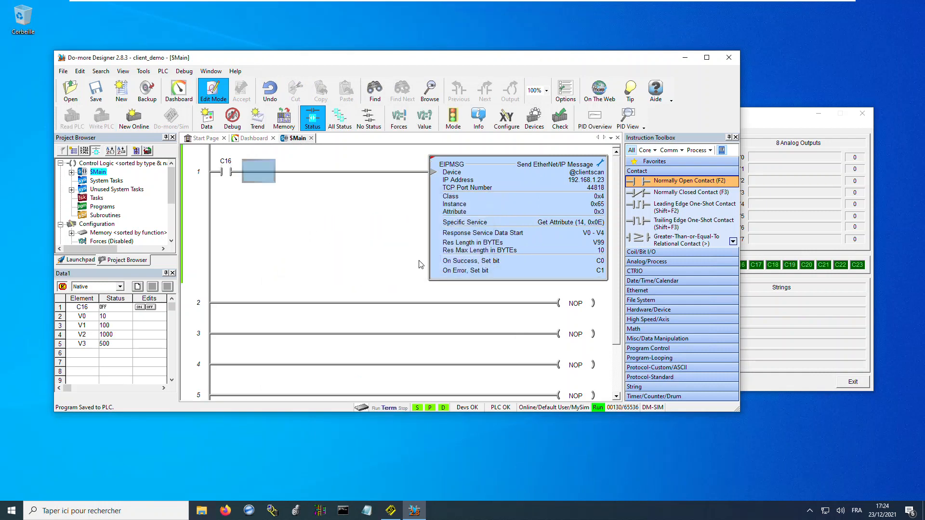
Check the PLC mode and the V memory in the Do-more Simulator window, and return to Do-more Designer
click(453, 119)
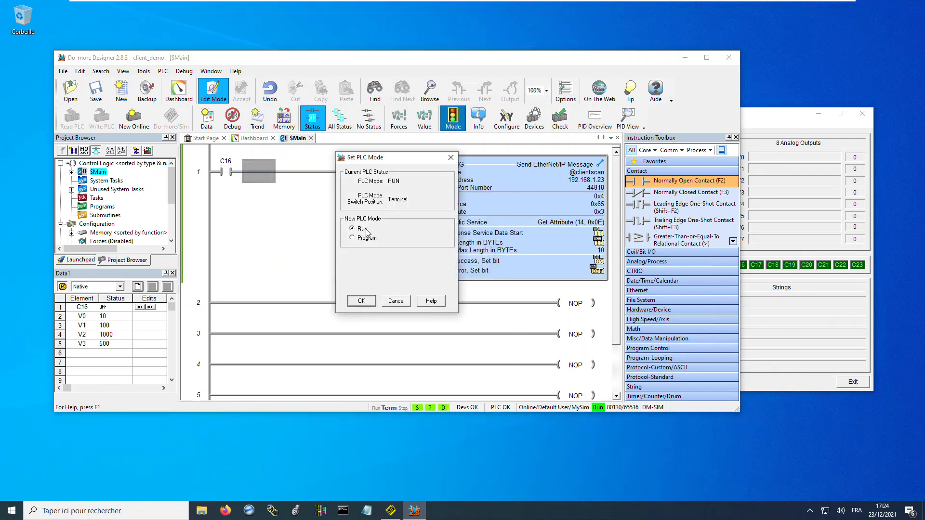
click(396, 300)
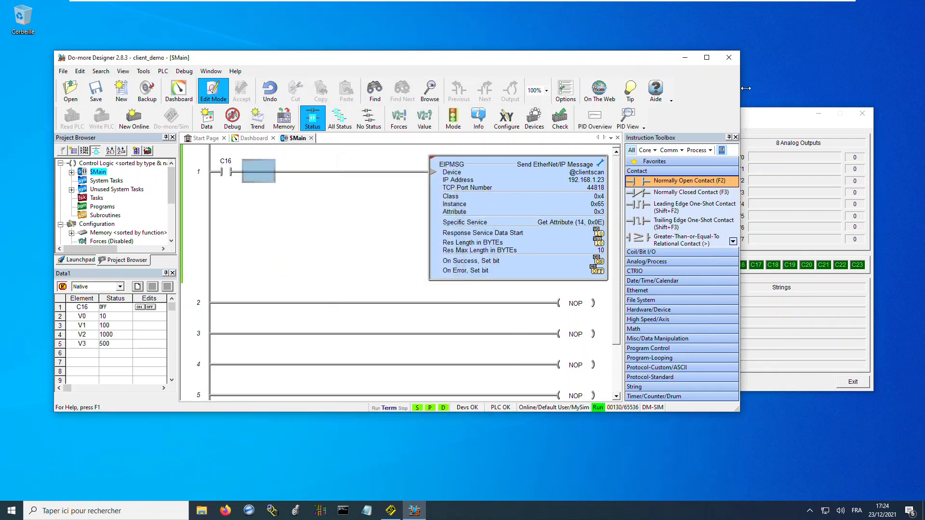
click(755, 115)
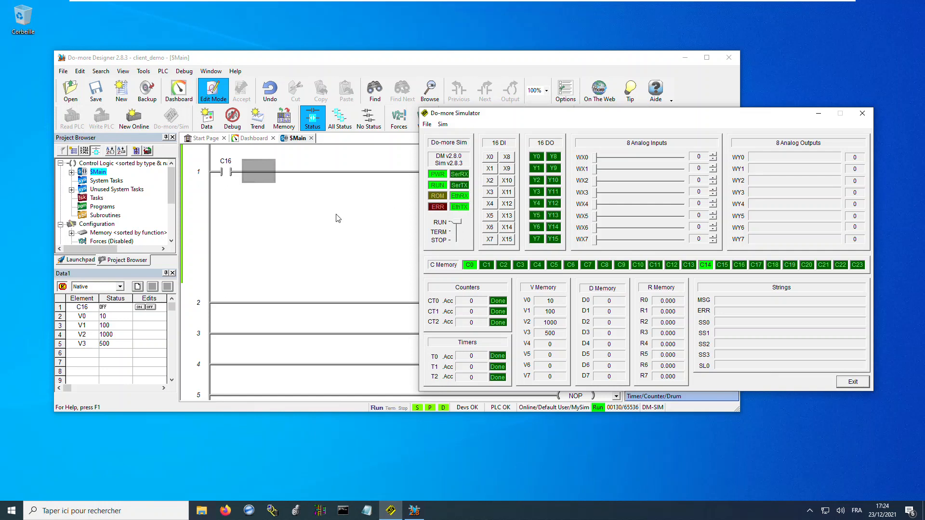
click(313, 245)
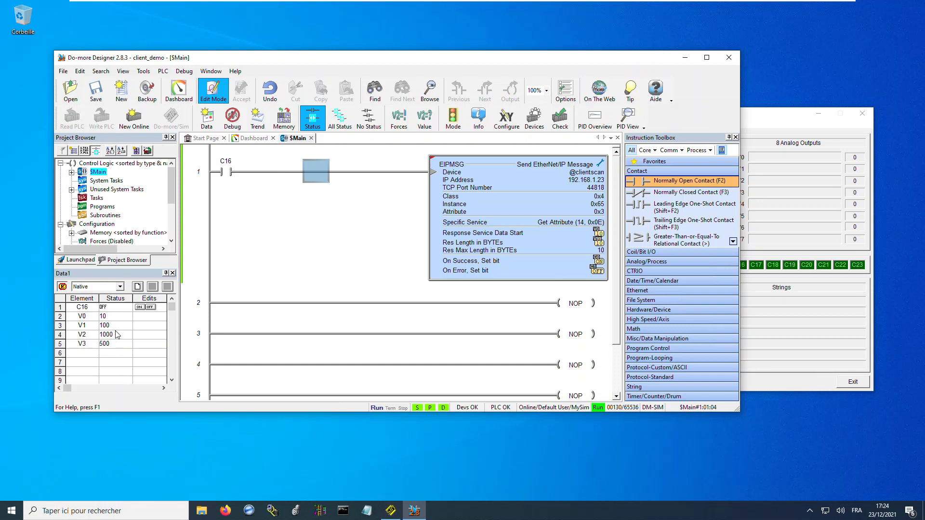
Enter 2 as the pending edit value for V0, V1, V2 and V3 in the demo server project's Data1 view
mouse_move(824, 4)
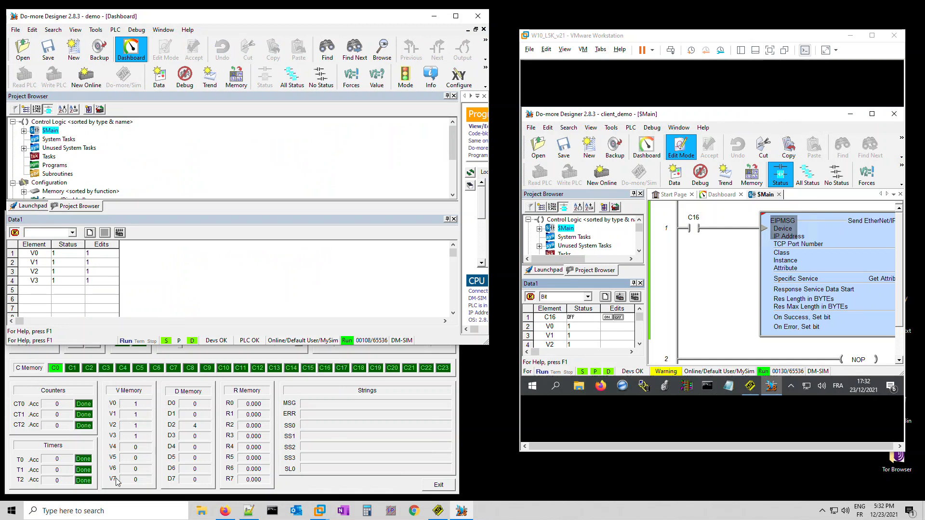
click(46, 263)
click(77, 263)
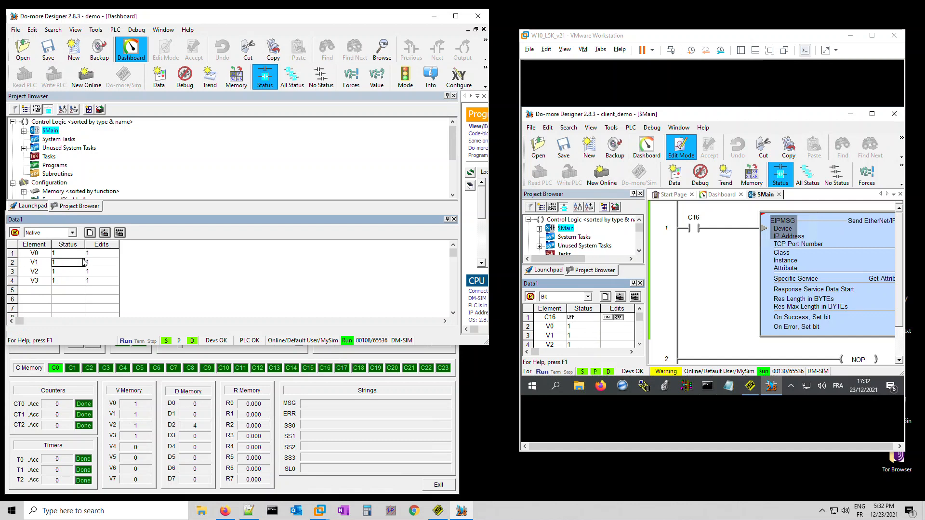
click(98, 265)
key(Up)
text(2)
key(Return)
text(2)
key(Return)
text(2)
key(Return)
text(2)
key(Return)
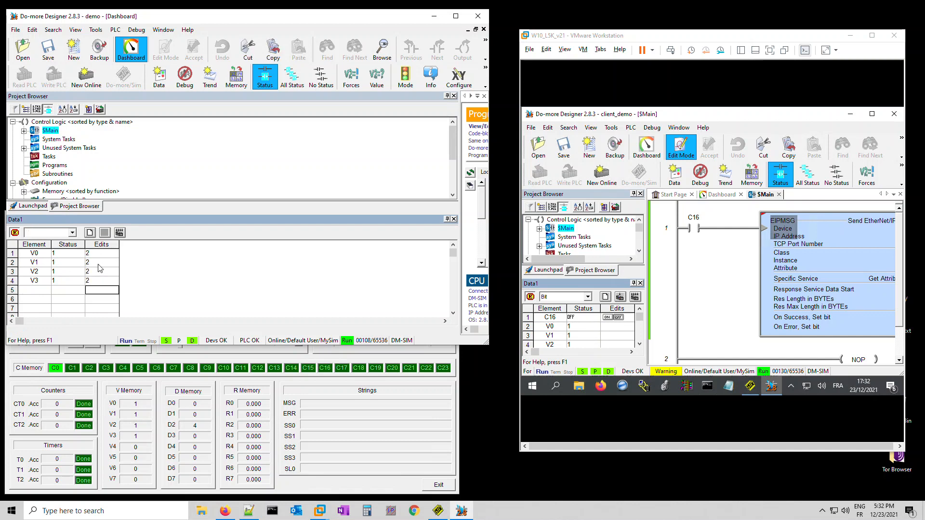
Write all the pending V memory edits to the server PLC, opting to perform future multiple writes without confirmation
click(121, 233)
click(163, 187)
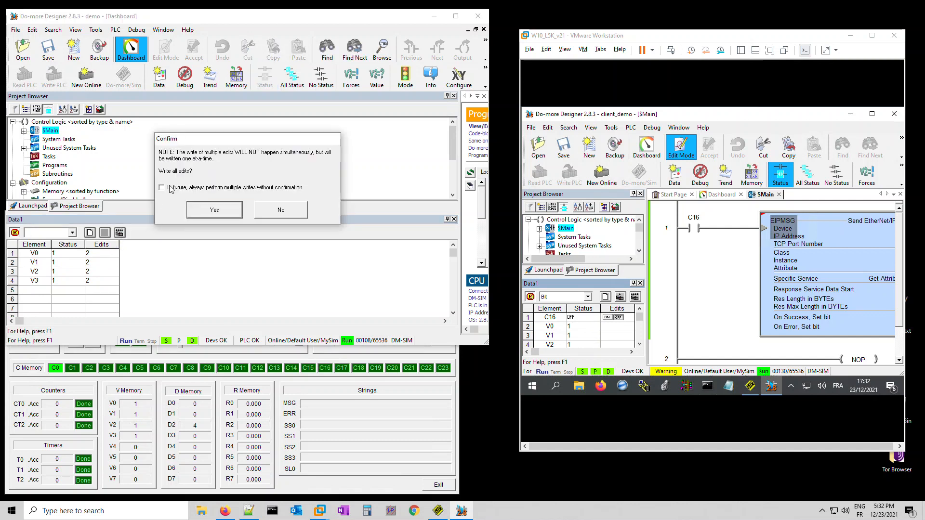
click(204, 211)
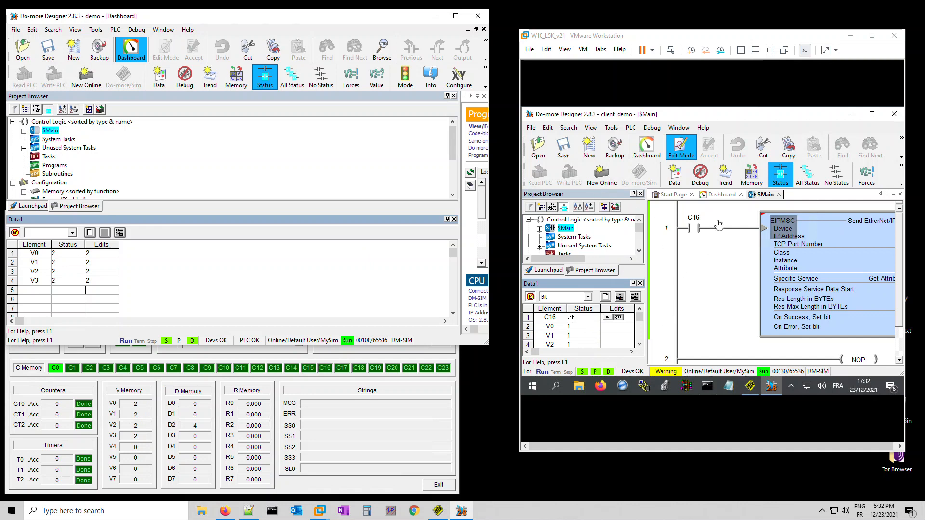
Switch to client_demo in the virtual machine, write C16 ON to trigger the EIPMSG read, and check the elements in Data1
click(694, 226)
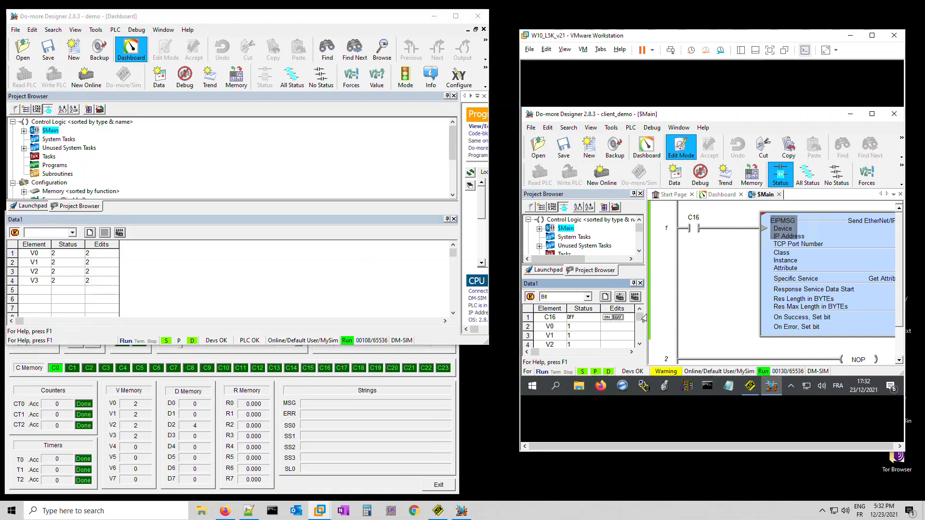
click(607, 318)
click(619, 299)
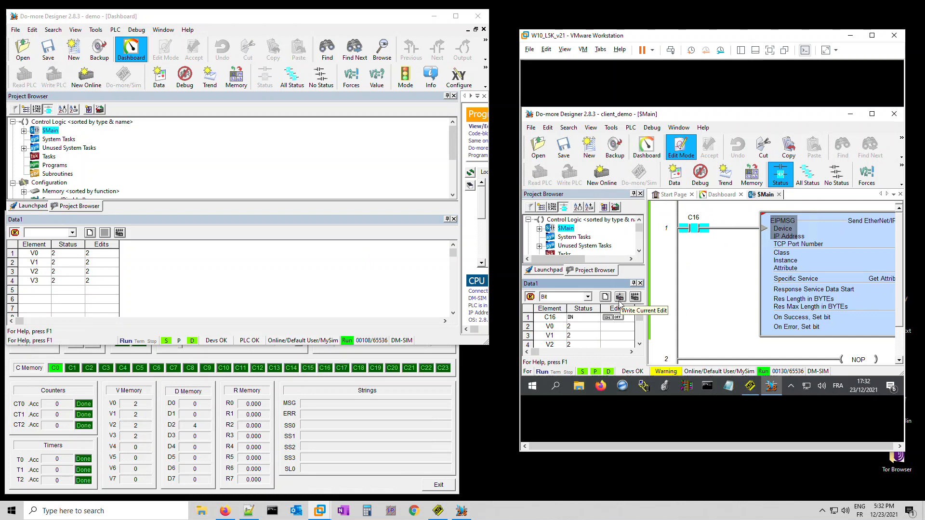
click(640, 344)
click(640, 344)
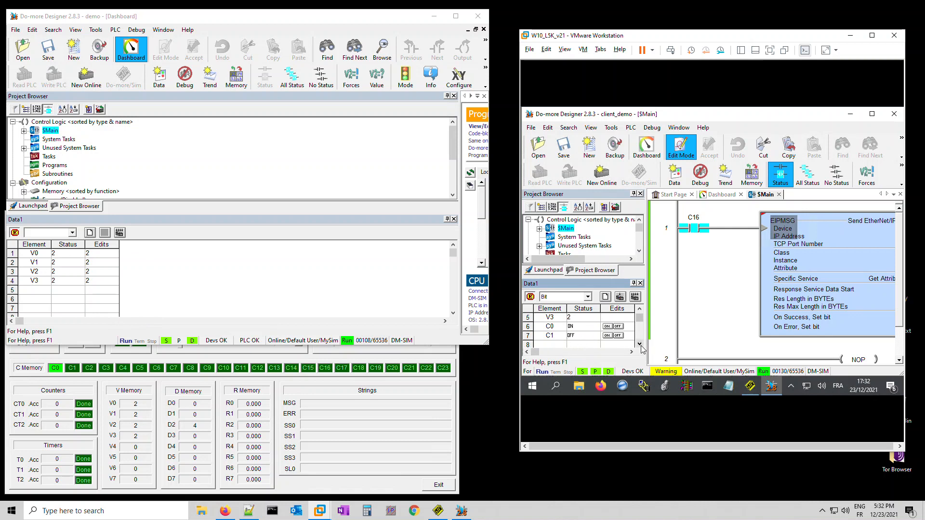
click(641, 310)
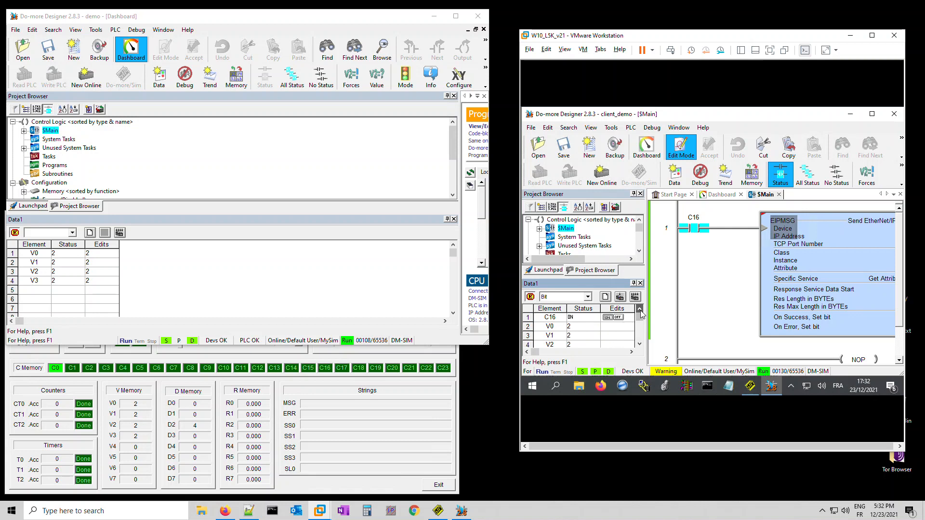
In the demo server project's Data1 view, set V1 to 5 and V3 to 50, and write all edits to the PLC
click(94, 264)
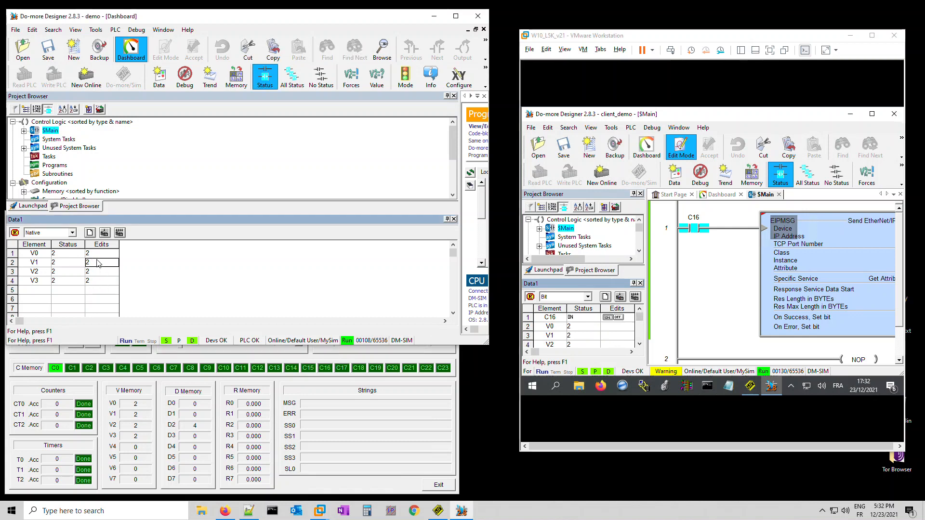
text(5)
key(Return)
click(102, 282)
text(50)
key(Return)
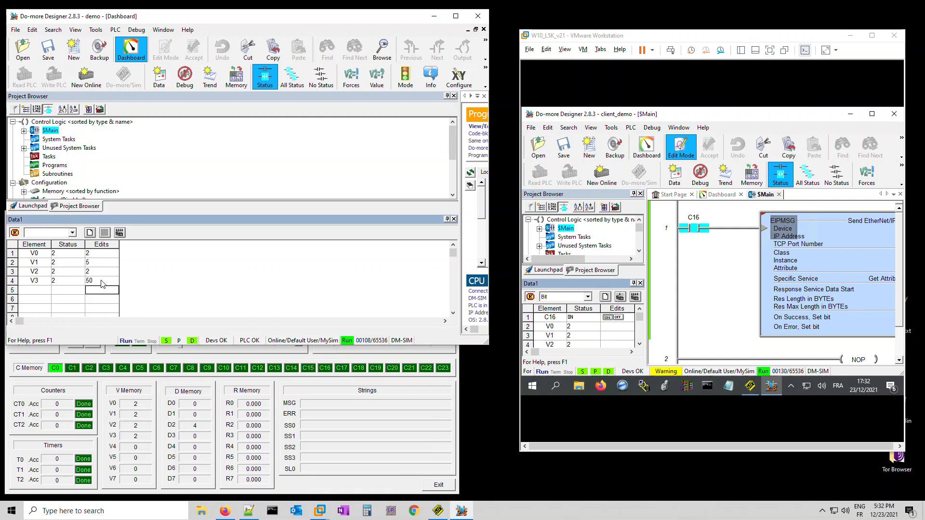
click(120, 233)
Toggle C16 OFF and back ON in client_demo to repeat the EIPMSG read, and check V0 to V3 in Data1
click(621, 318)
click(620, 317)
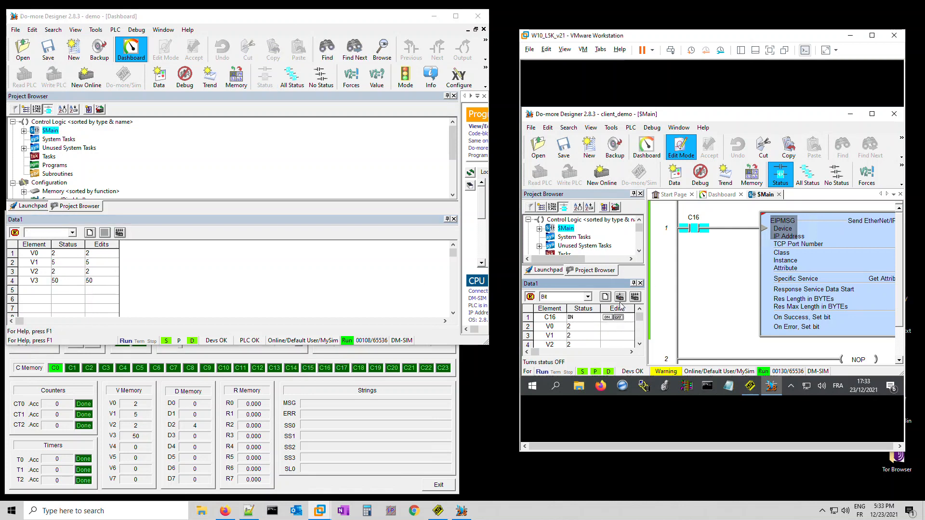
click(608, 317)
click(639, 344)
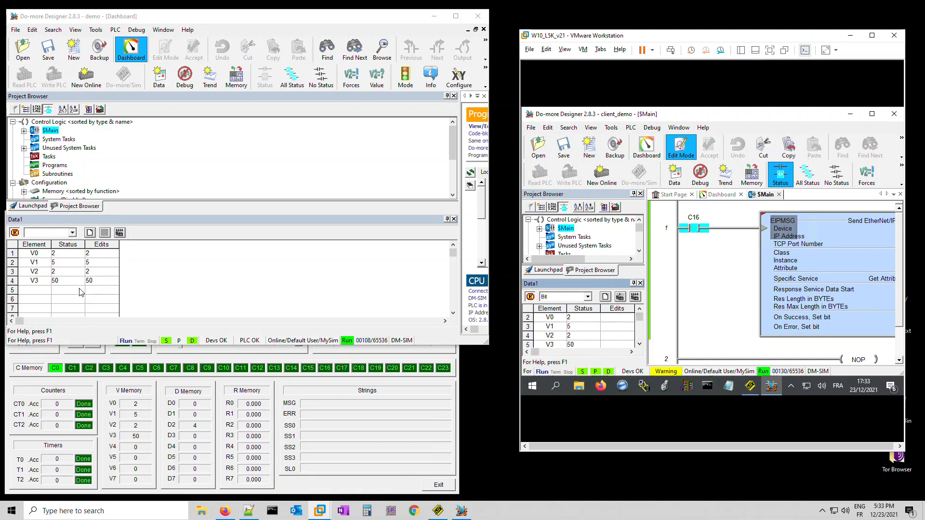